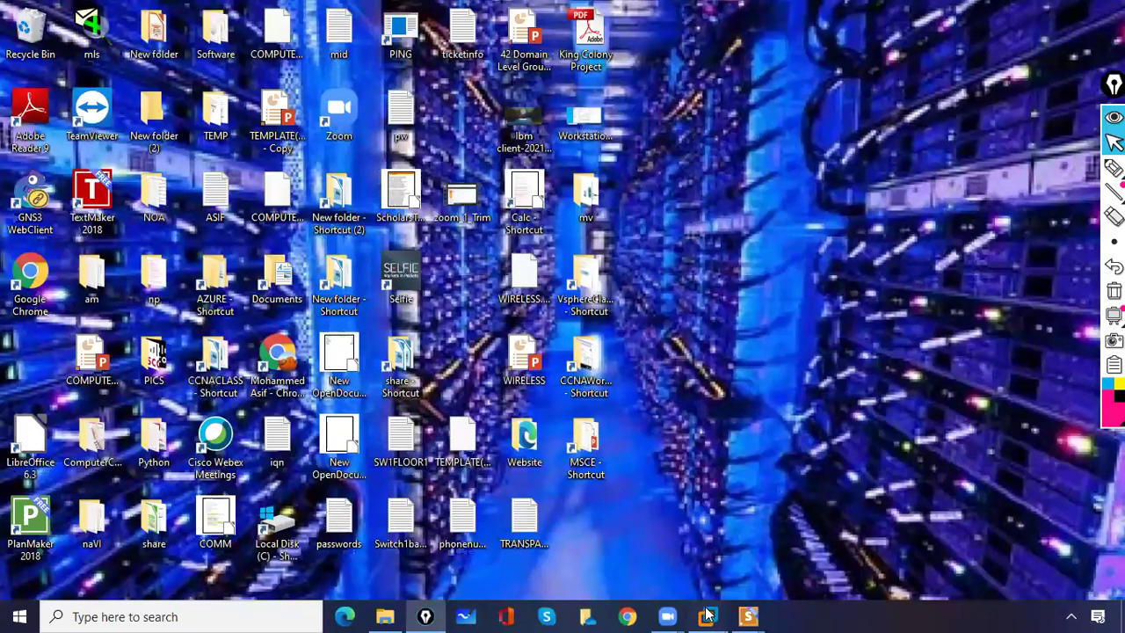
# - Bring up VMware and open Windows2022MorningBatch\Workstation-01\Windows 10 x64 as the MS CLIENT machine
pyautogui.moveTo(708, 615)
pyautogui.click(702, 539)
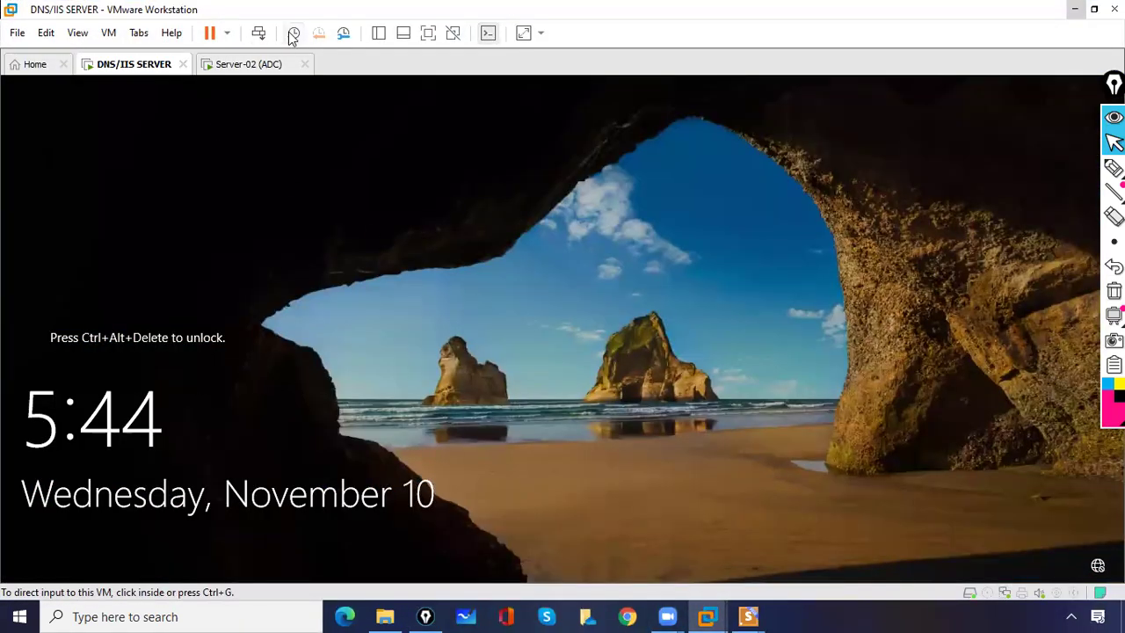
pyautogui.click(251, 70)
pyautogui.click(123, 67)
pyautogui.click(18, 40)
pyautogui.click(40, 89)
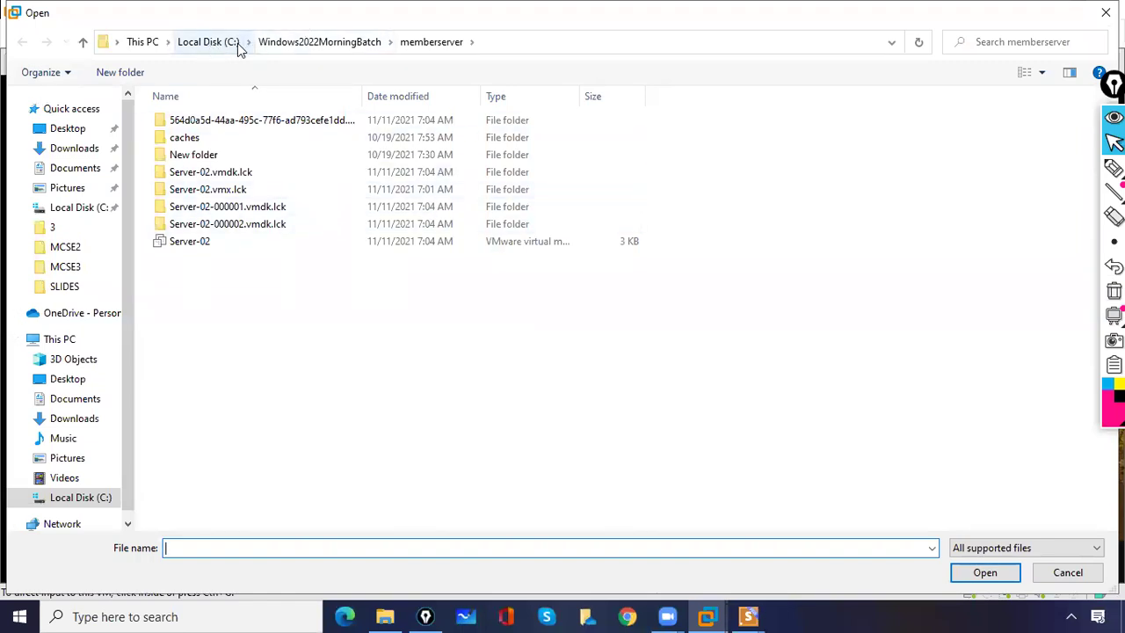
pyautogui.click(288, 41)
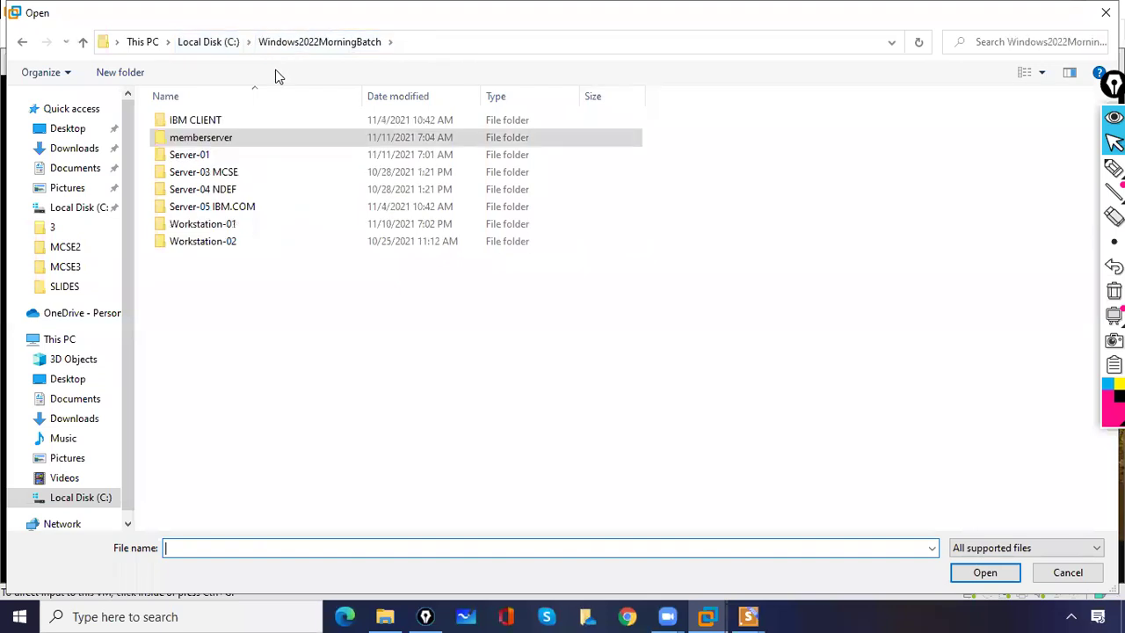
pyautogui.doubleClick(225, 227)
pyautogui.doubleClick(220, 139)
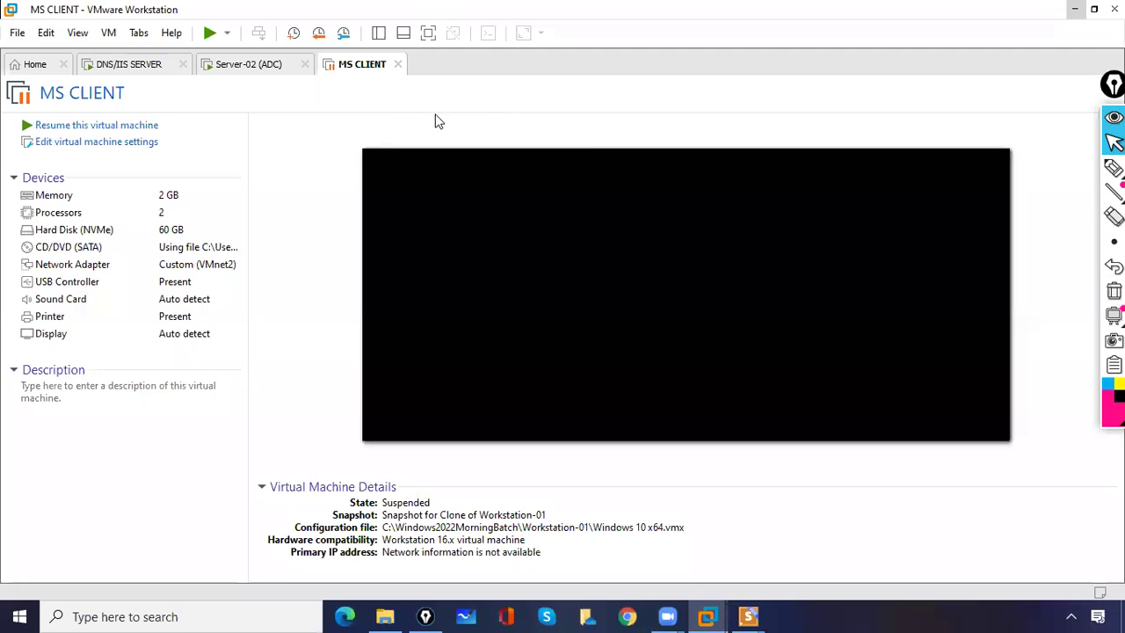
# - Resume MS CLIENT and sign in as administrator on the DNS/IIS SERVER machine
pyautogui.click(210, 37)
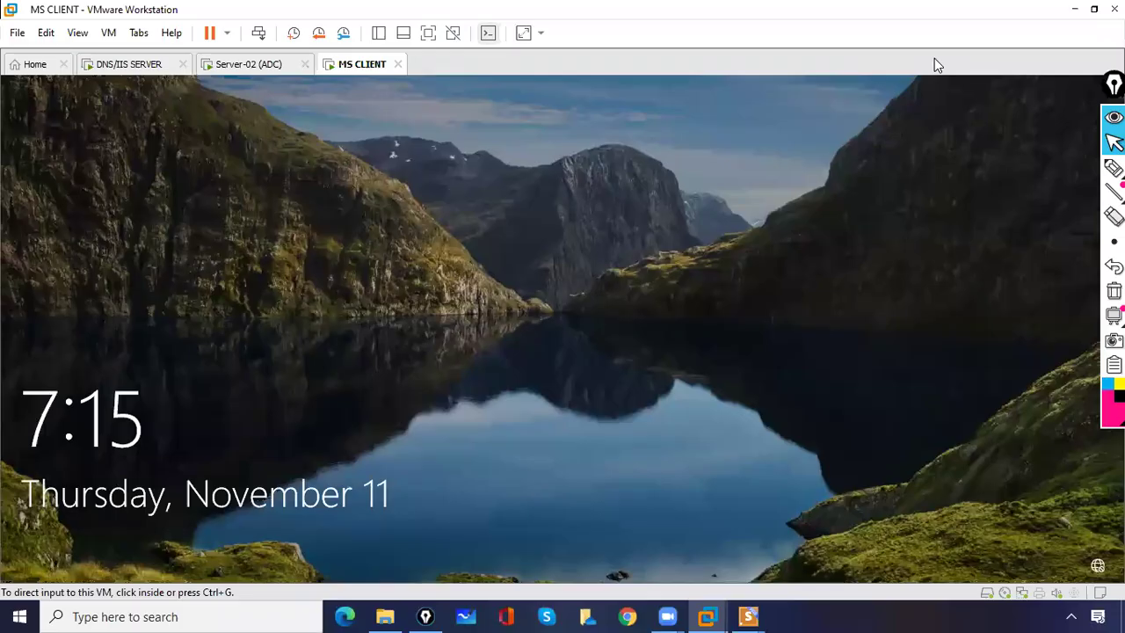
pyautogui.click(238, 56)
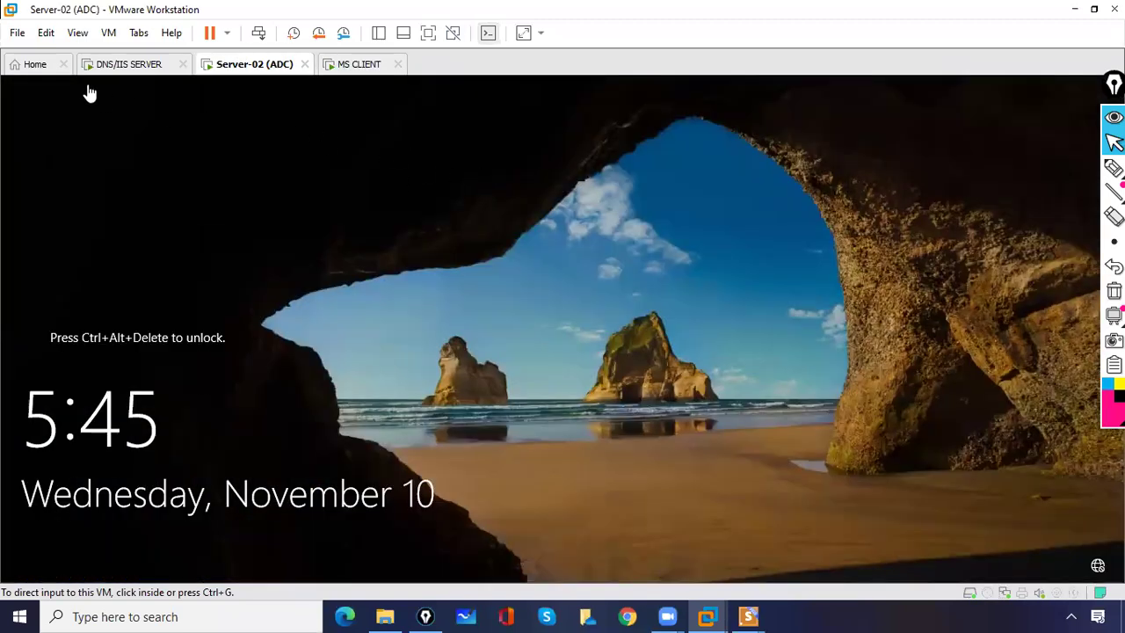
pyautogui.click(116, 70)
pyautogui.click(258, 34)
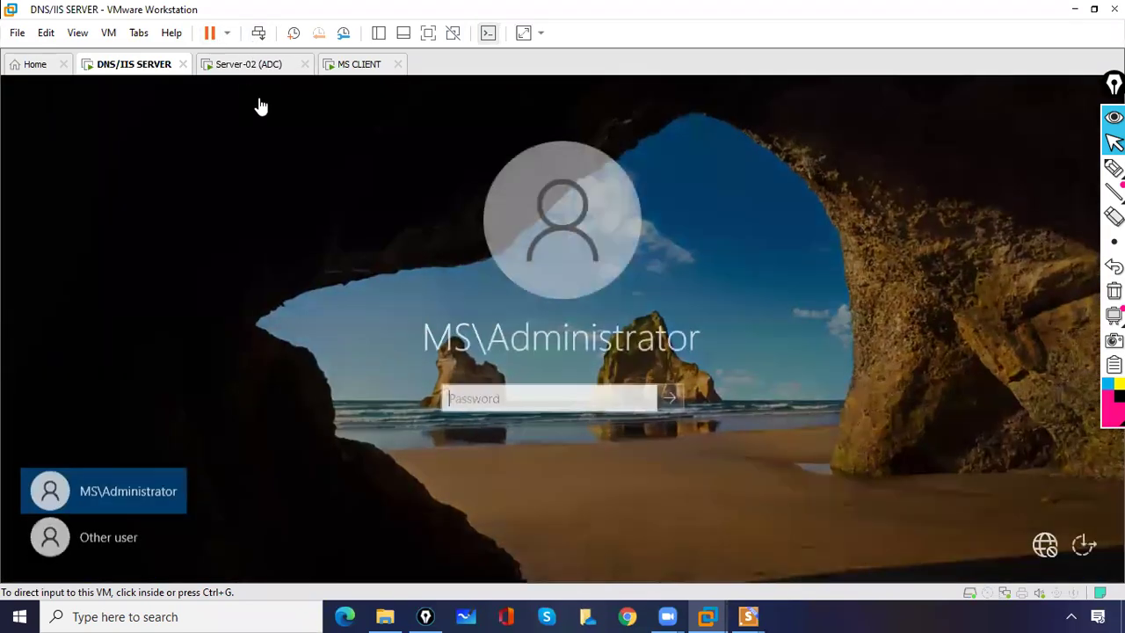
pyautogui.click(475, 399)
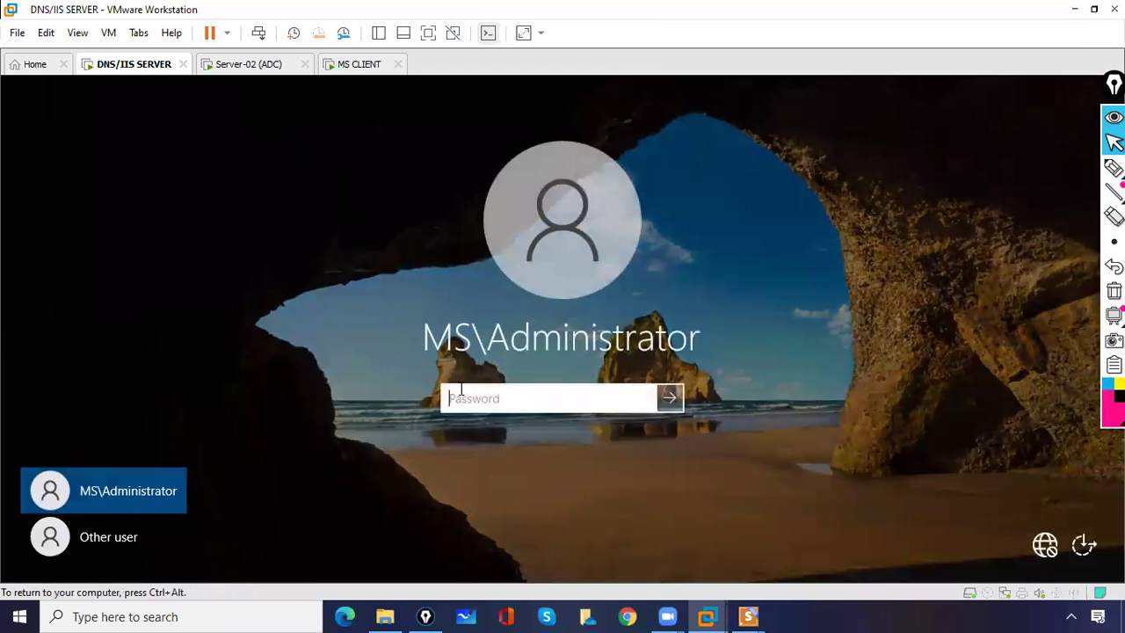
pyautogui.write('P')
pyautogui.press('Return')
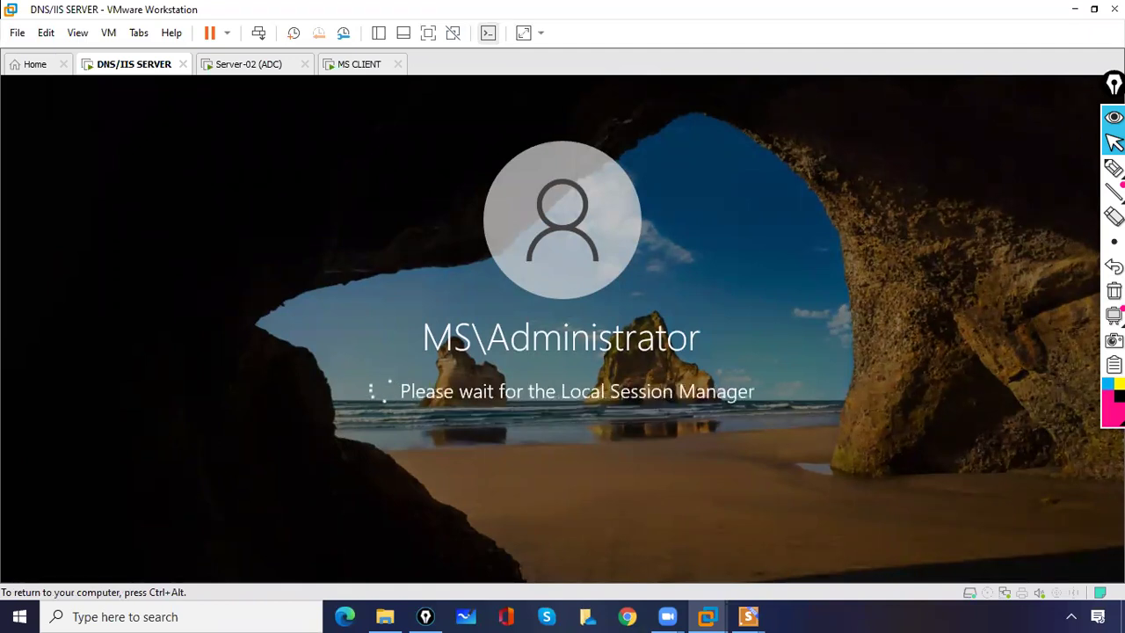
pyautogui.hotkey('ctrl', 'alt')
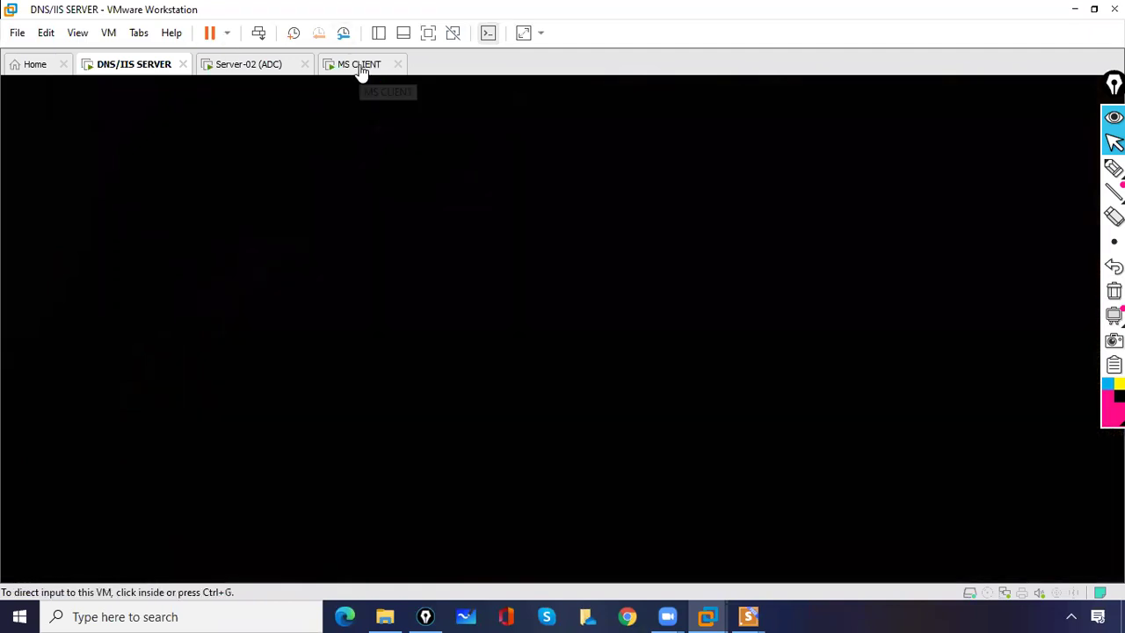
# - Sign in to MS CLIENT with its password and close the 10.0.0.1 folder window
pyautogui.click(362, 68)
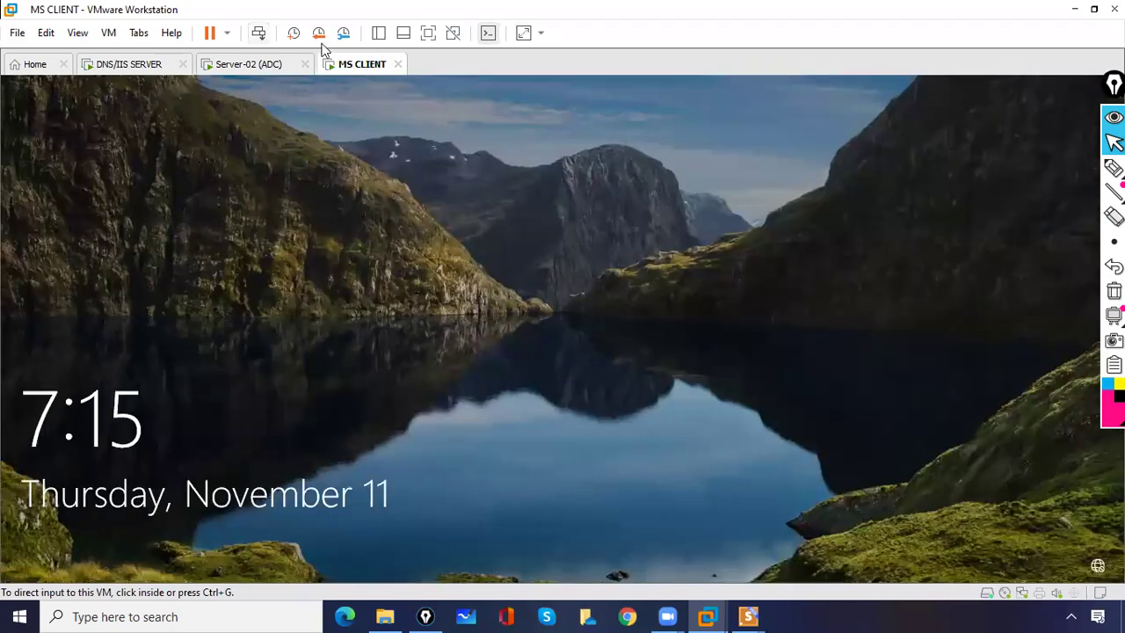
pyautogui.press('space')
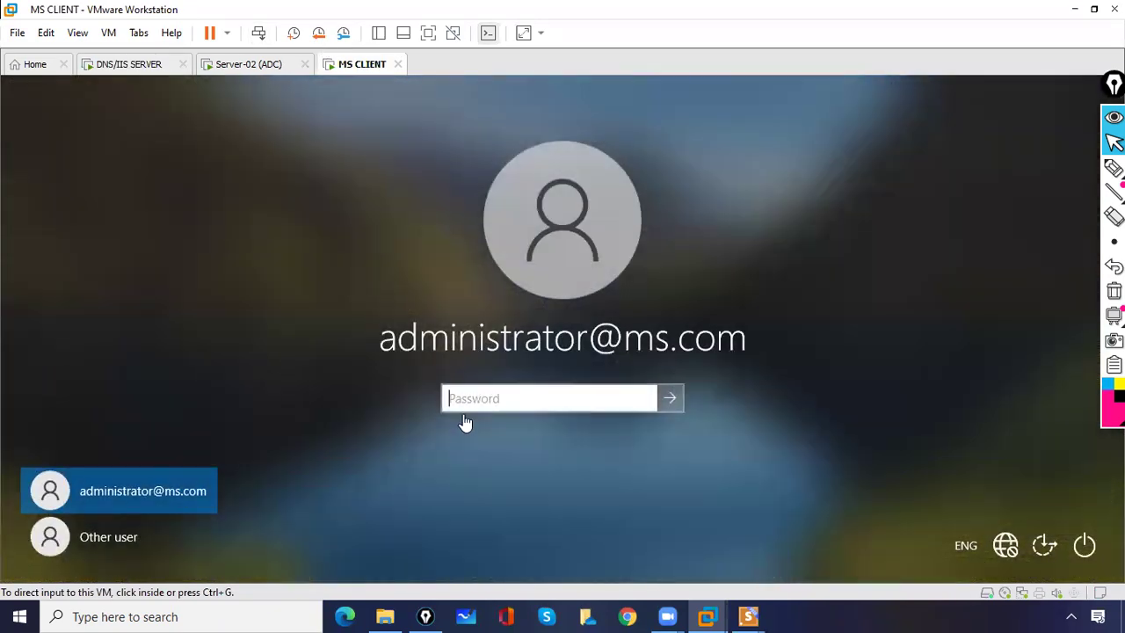
pyautogui.click(465, 403)
pyautogui.write('P')
pyautogui.press('Return')
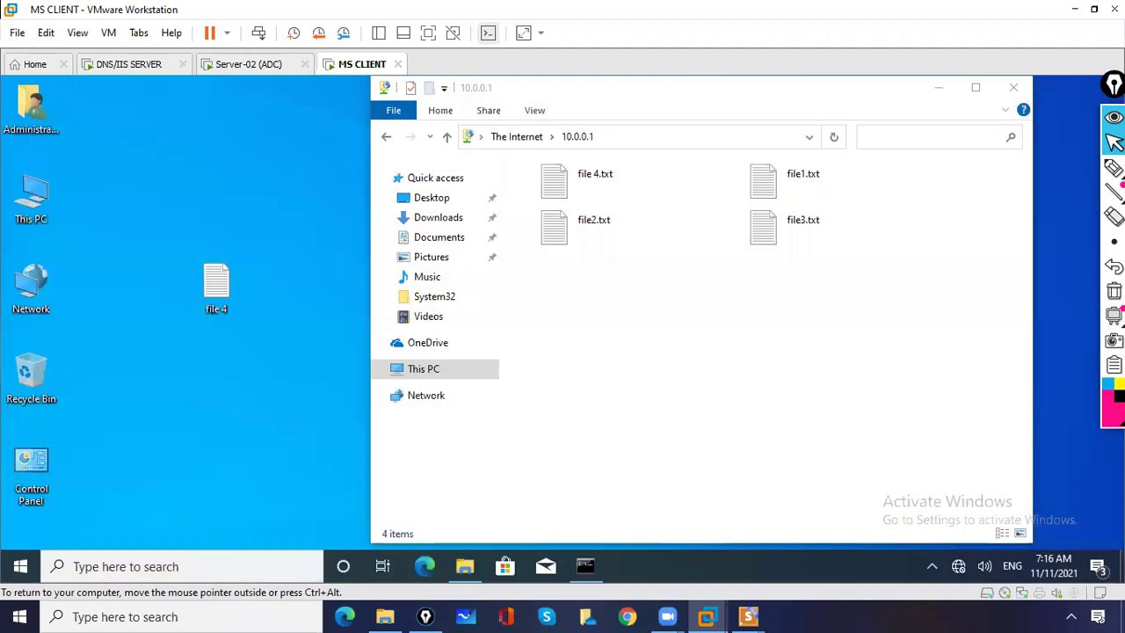
pyautogui.click(1012, 91)
# - Check the DNS/IIS SERVER desktop, then return to the MS CLIENT machine
pyautogui.click(140, 67)
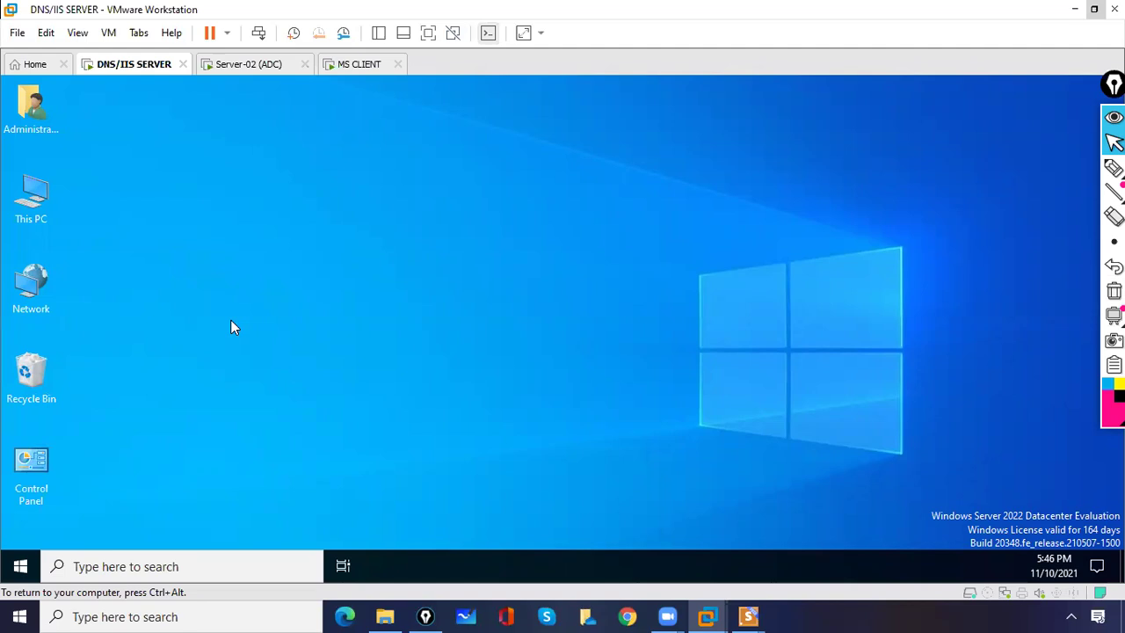
pyautogui.click(350, 69)
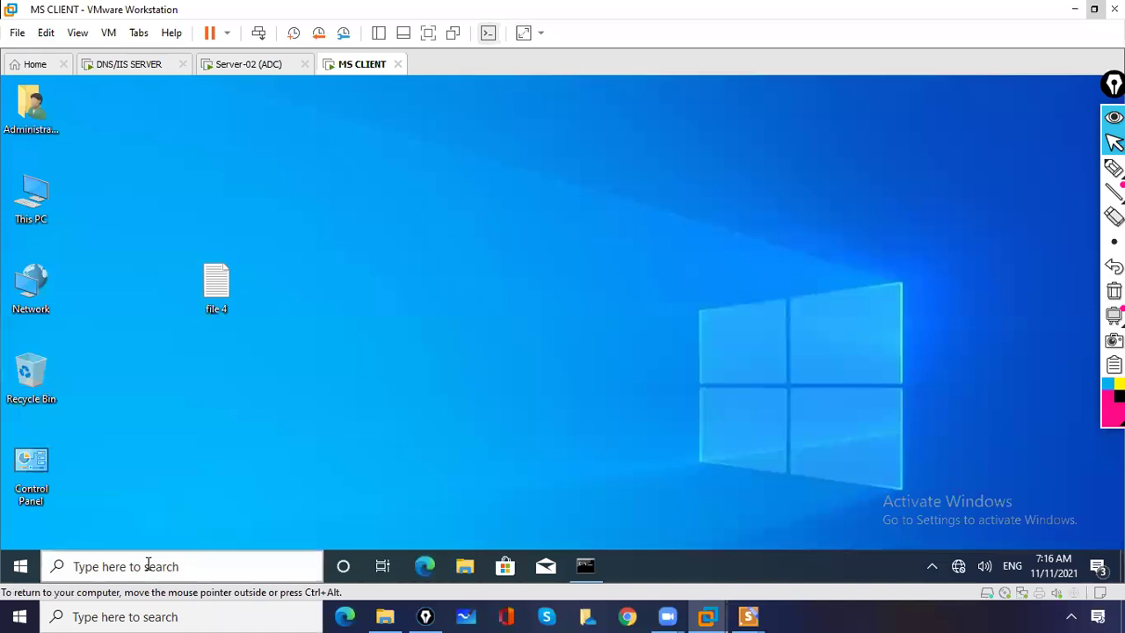
# - Launch Remote Desktop Connection on MS CLIENT by searching mstsc, and focus its Computer field
pyautogui.click(148, 566)
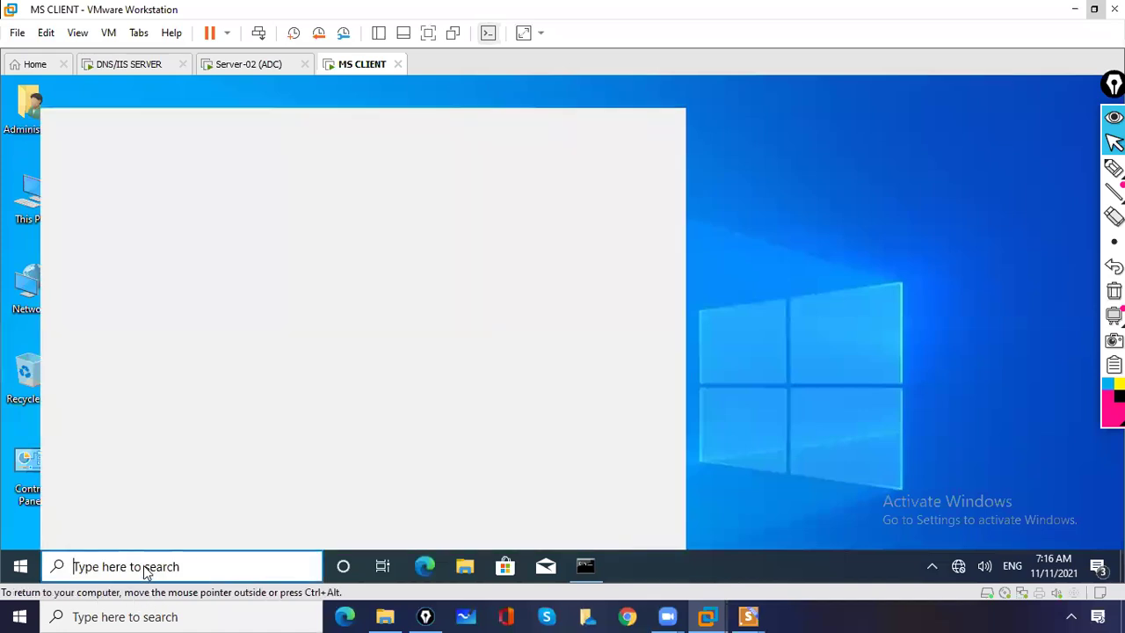
pyautogui.write('ms')
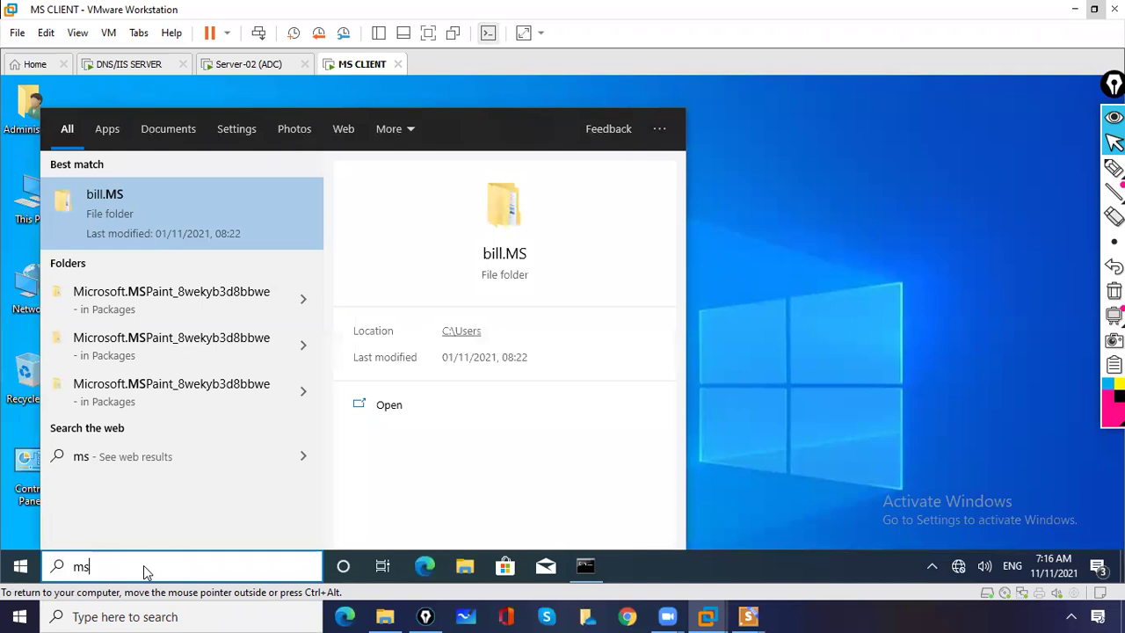
pyautogui.write('tsc')
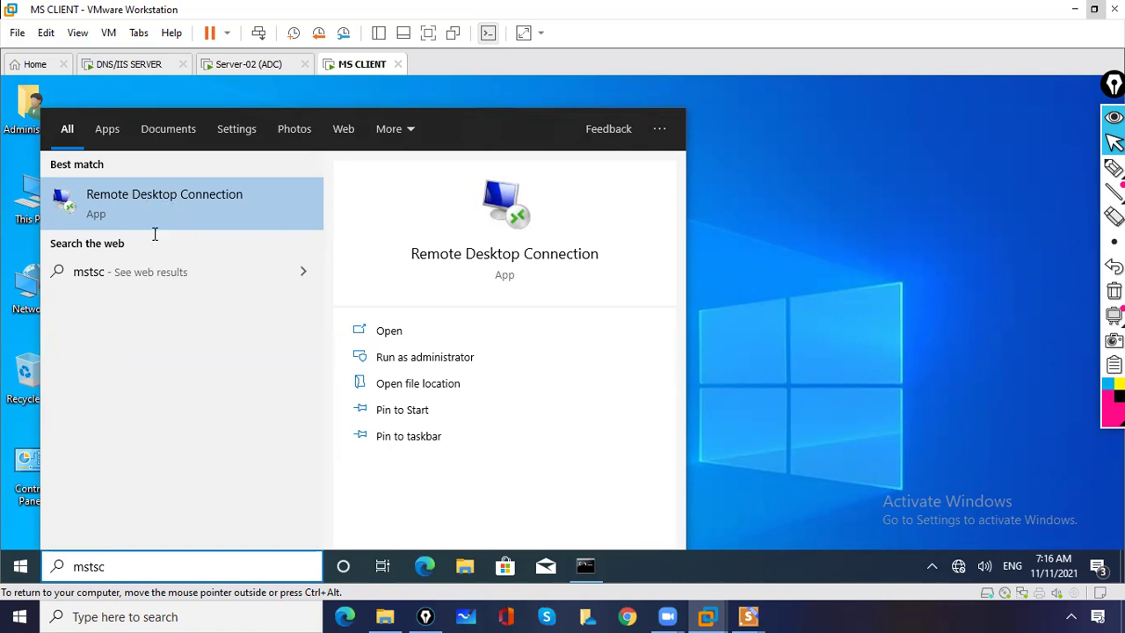
pyautogui.click(131, 195)
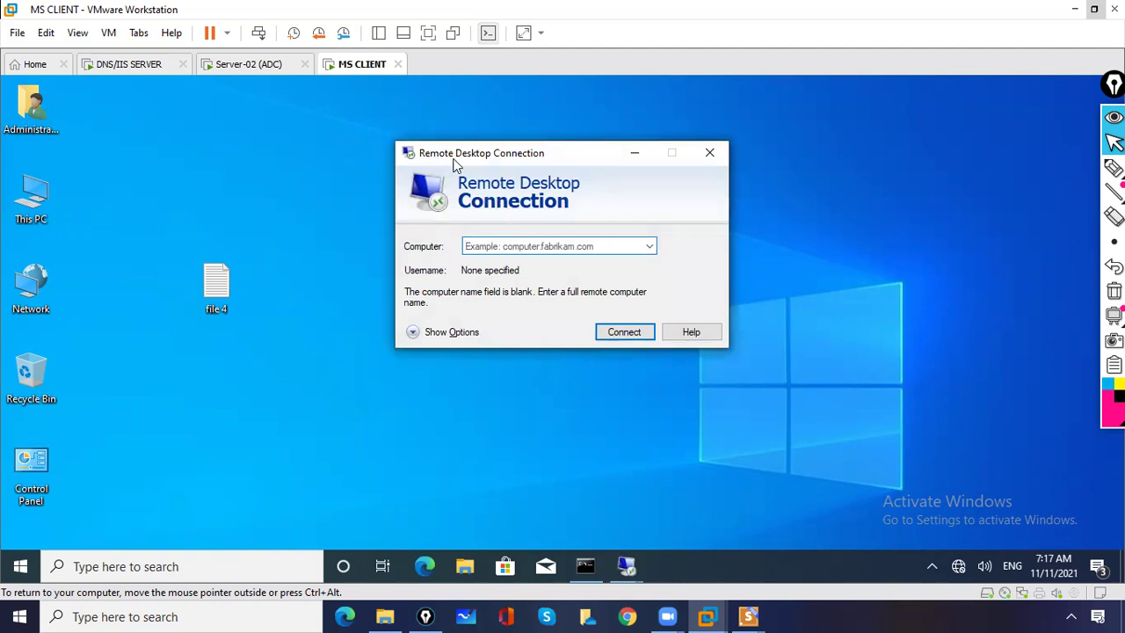
pyautogui.click(516, 247)
pyautogui.click(139, 66)
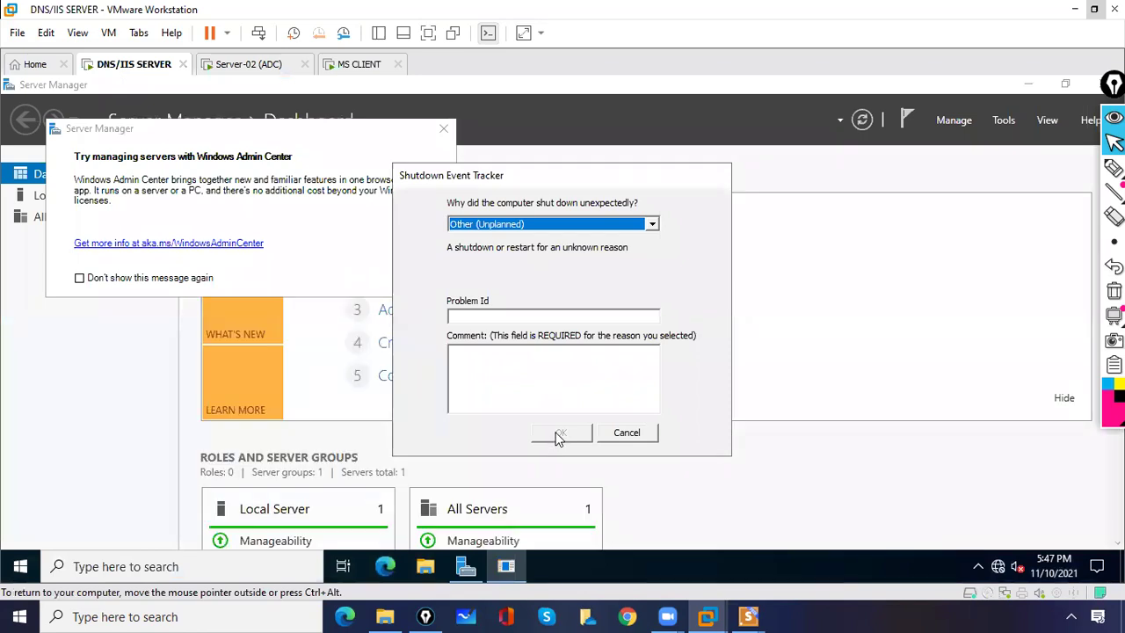
# - Close the Shutdown Event Tracker on DNS/IIS SERVER, then refocus MS CLIENT's Computer field
pyautogui.click(546, 374)
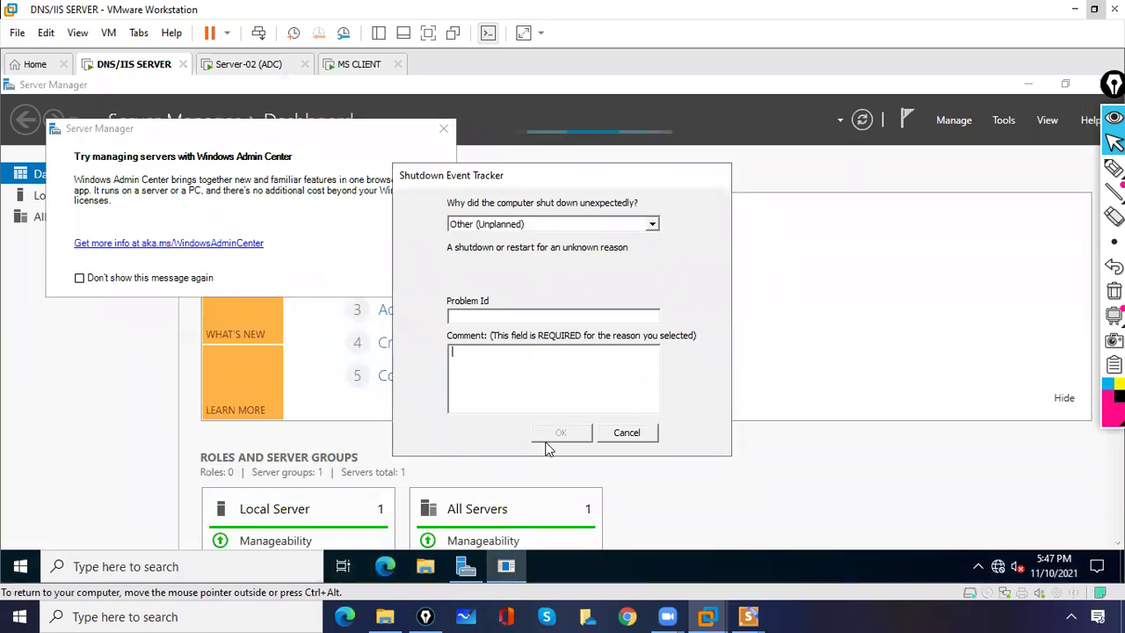
pyautogui.click(571, 431)
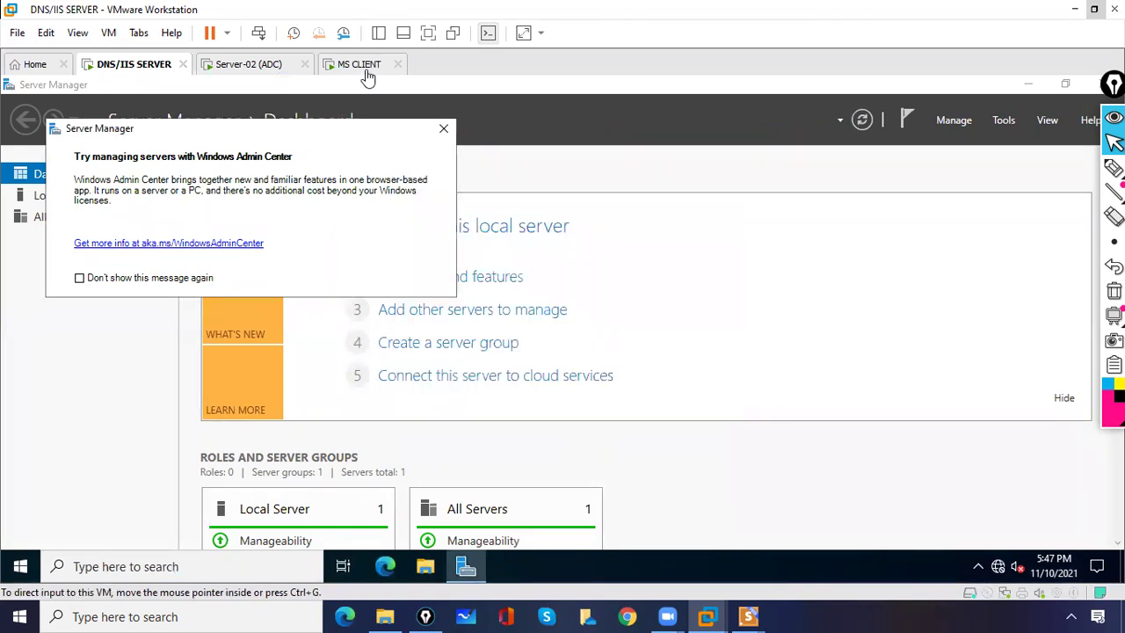
pyautogui.click(360, 67)
pyautogui.click(484, 248)
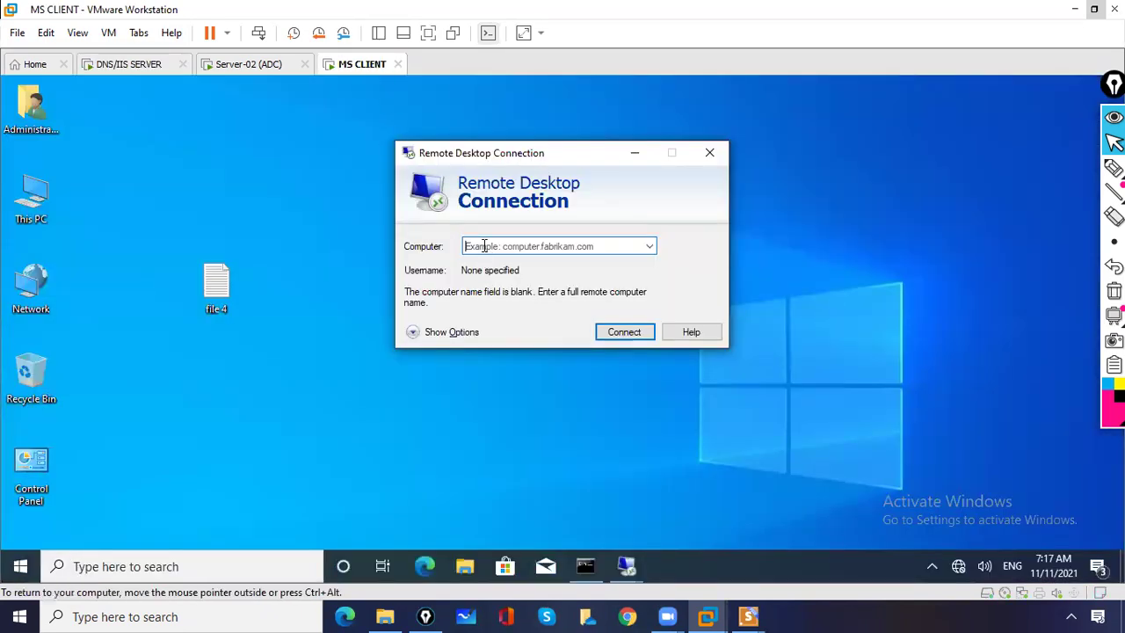
# - Try connecting Remote Desktop to 10.0.0.1, which fails with a can't-connect error
pyautogui.write('10.0.0.1')
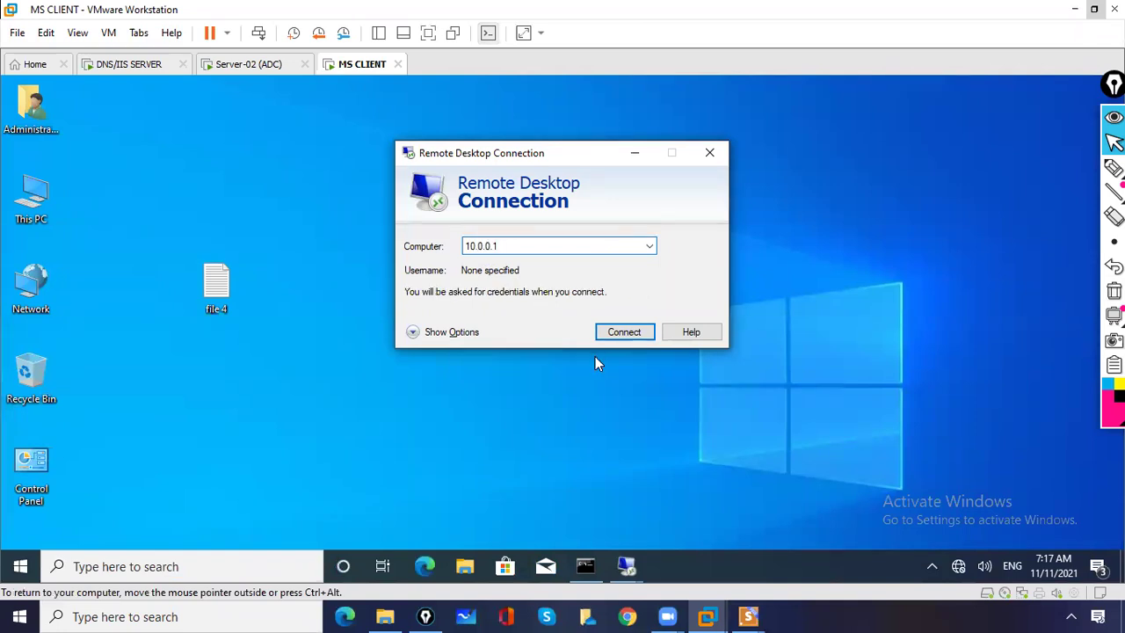
pyautogui.click(627, 333)
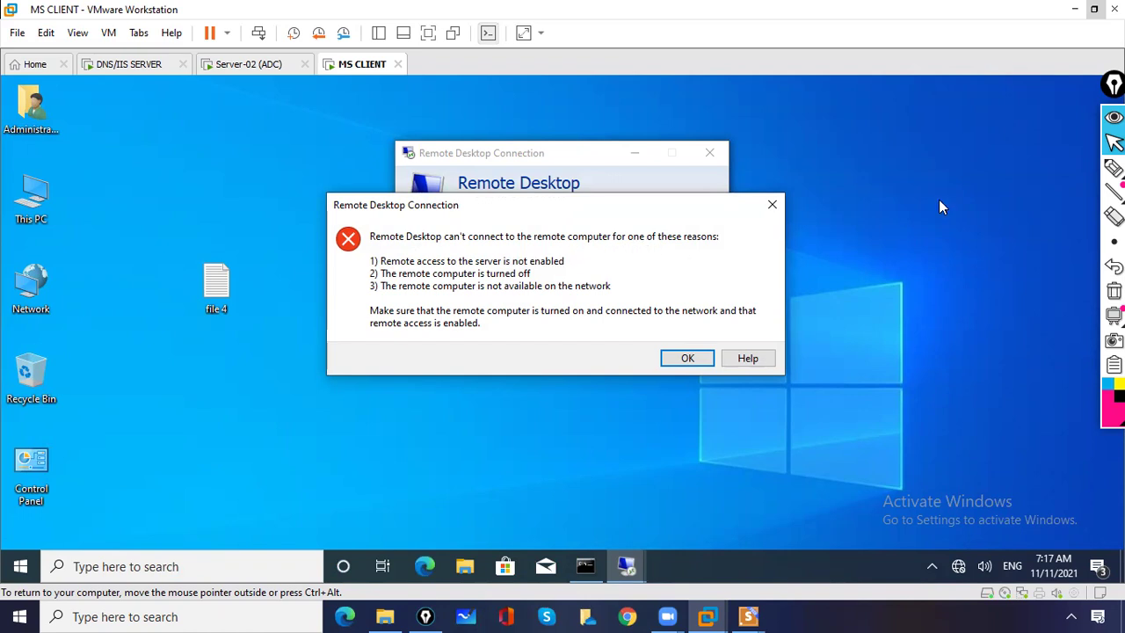
pyautogui.click(1113, 168)
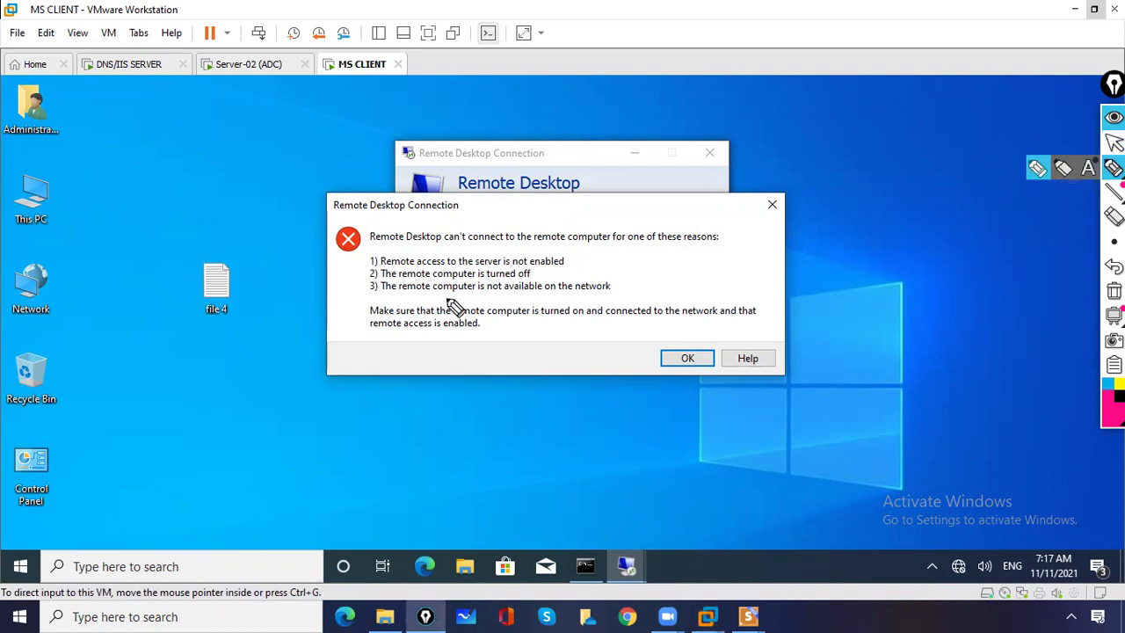
pyautogui.click(363, 261)
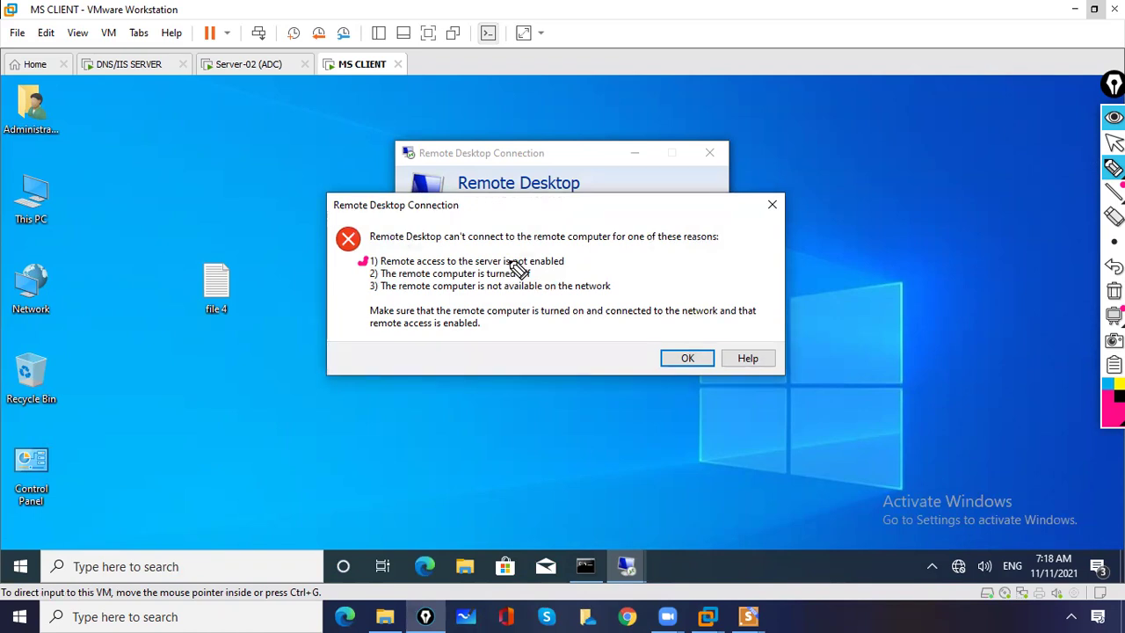
pyautogui.moveTo(562, 264); pyautogui.dragTo(591, 257)
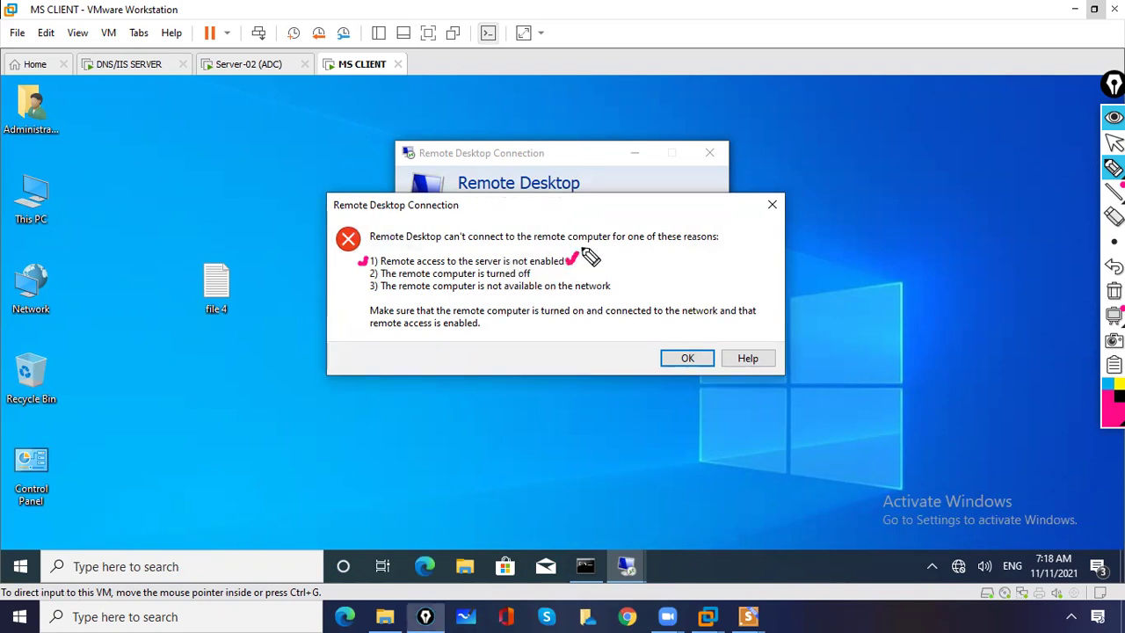
pyautogui.moveTo(376, 267); pyautogui.dragTo(372, 281)
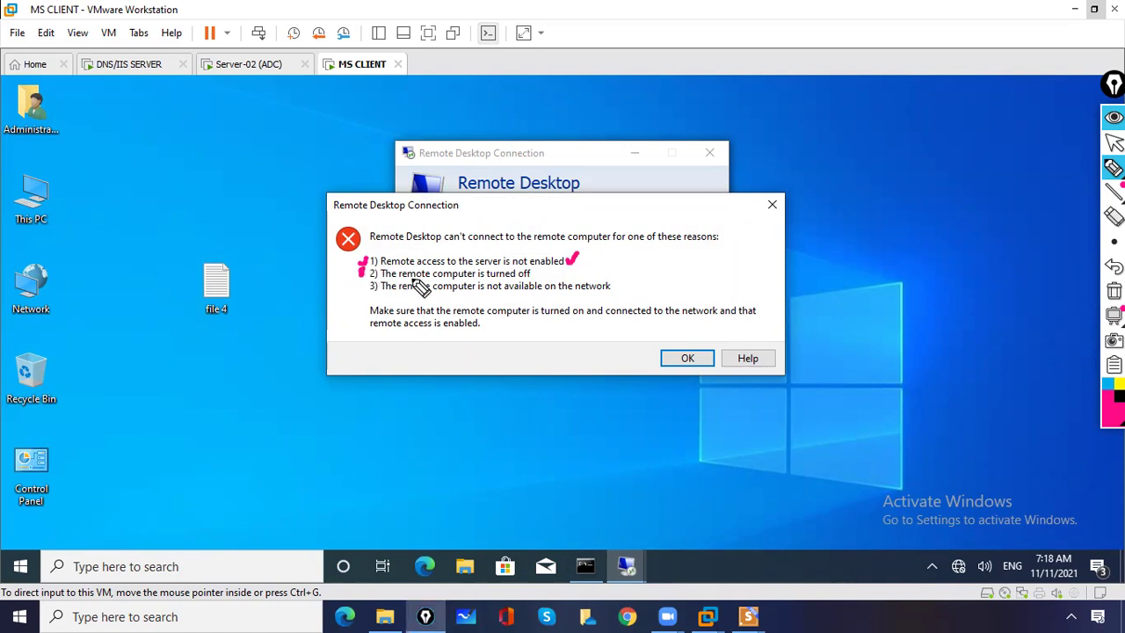
pyautogui.moveTo(479, 279); pyautogui.dragTo(515, 279)
pyautogui.moveTo(366, 286); pyautogui.dragTo(375, 283)
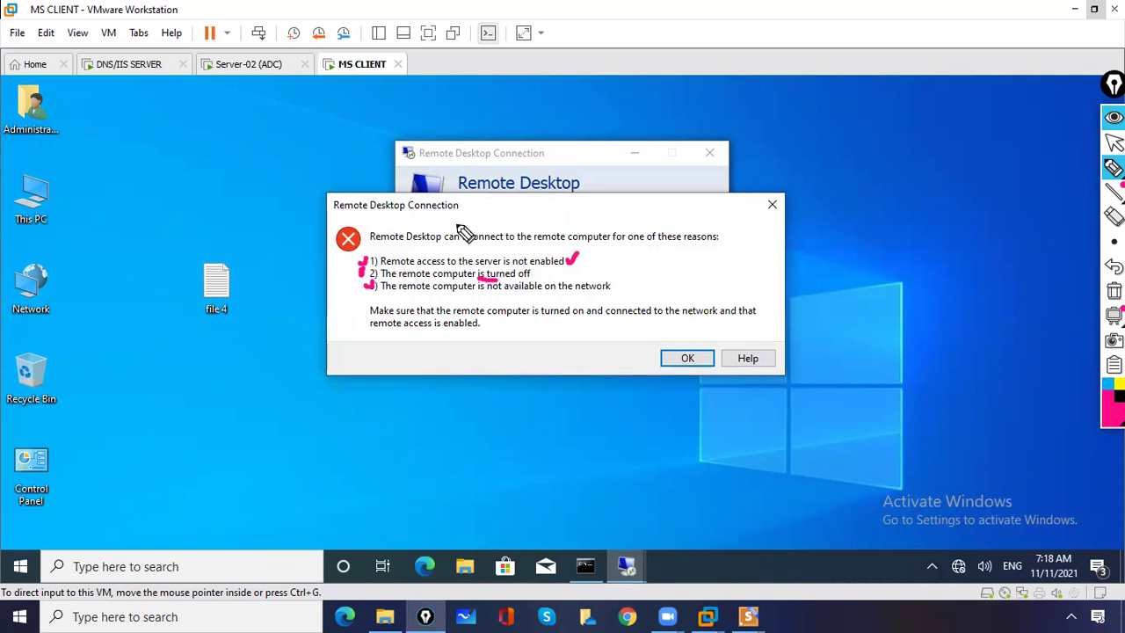
pyautogui.click(1113, 291)
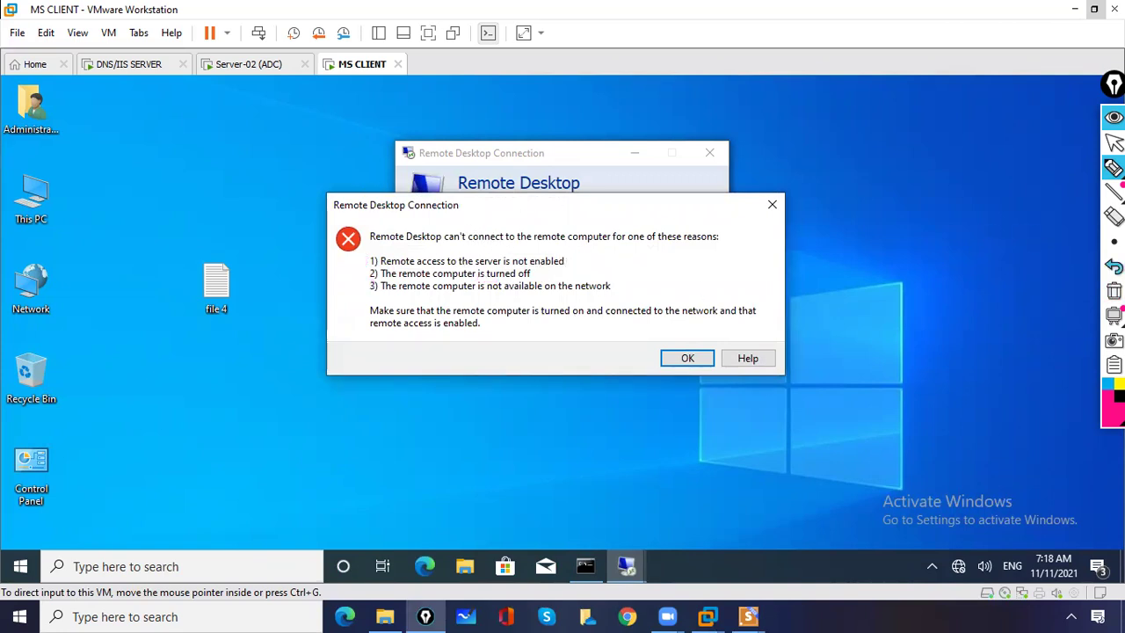
pyautogui.click(1114, 142)
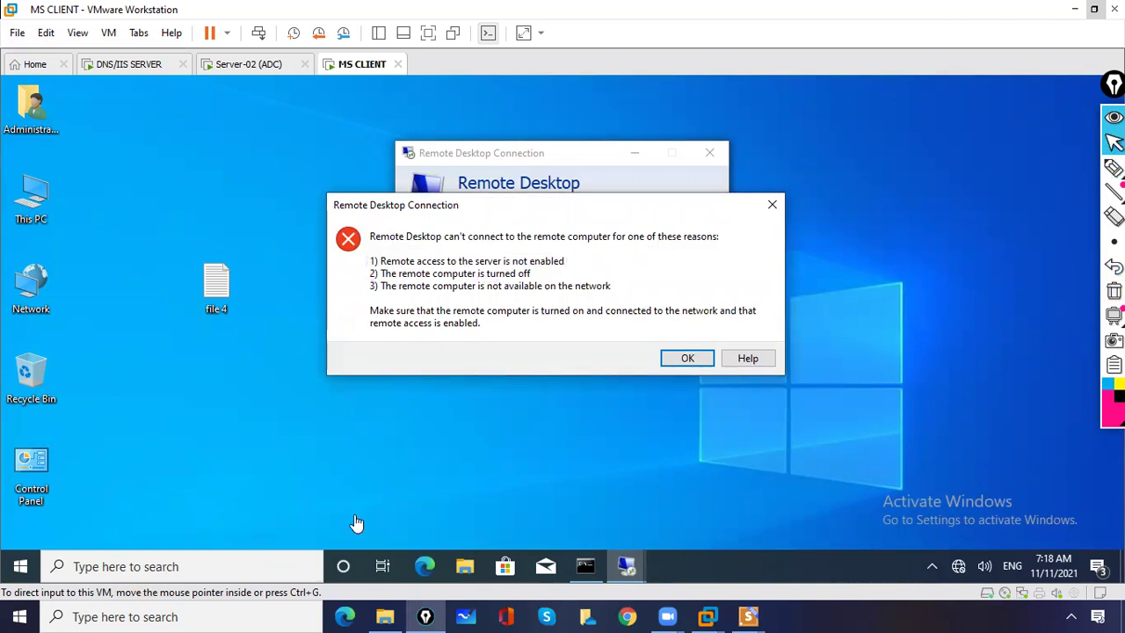
# - Ping 10.0.0.1 from the client's Command Prompt (4 replies, 0% loss) and tick reason 1
pyautogui.click(580, 575)
pyautogui.click(529, 491)
pyautogui.press('Return')
pyautogui.press('Return')
pyautogui.press('Return')
pyautogui.press('Return')
pyautogui.write('ping 10.0.0.1')
pyautogui.press('Return')
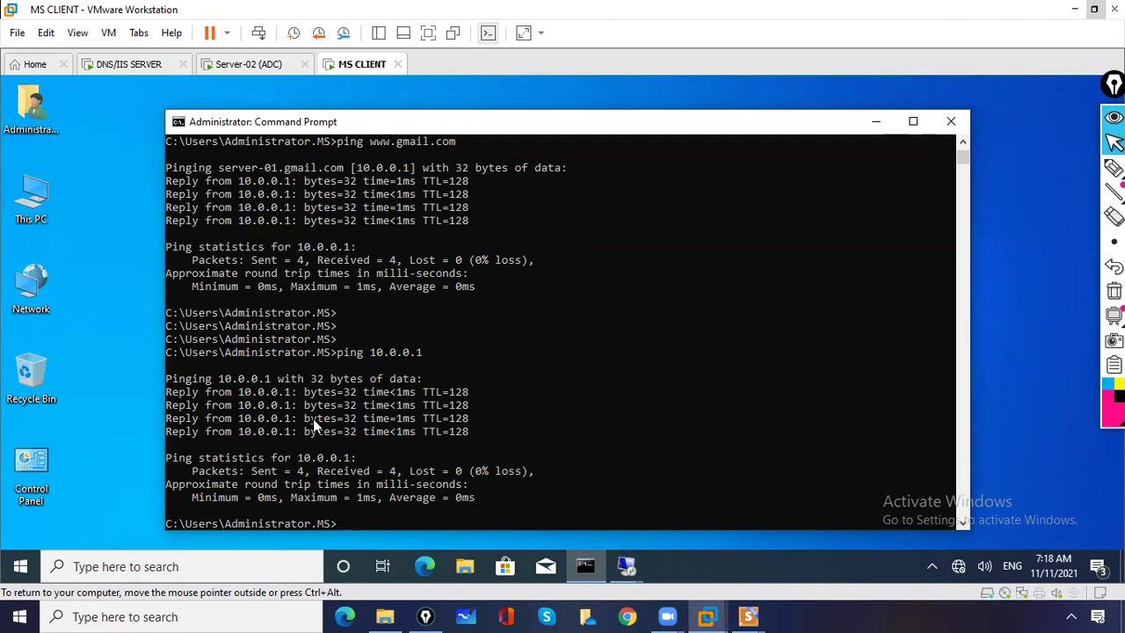
pyautogui.click(875, 123)
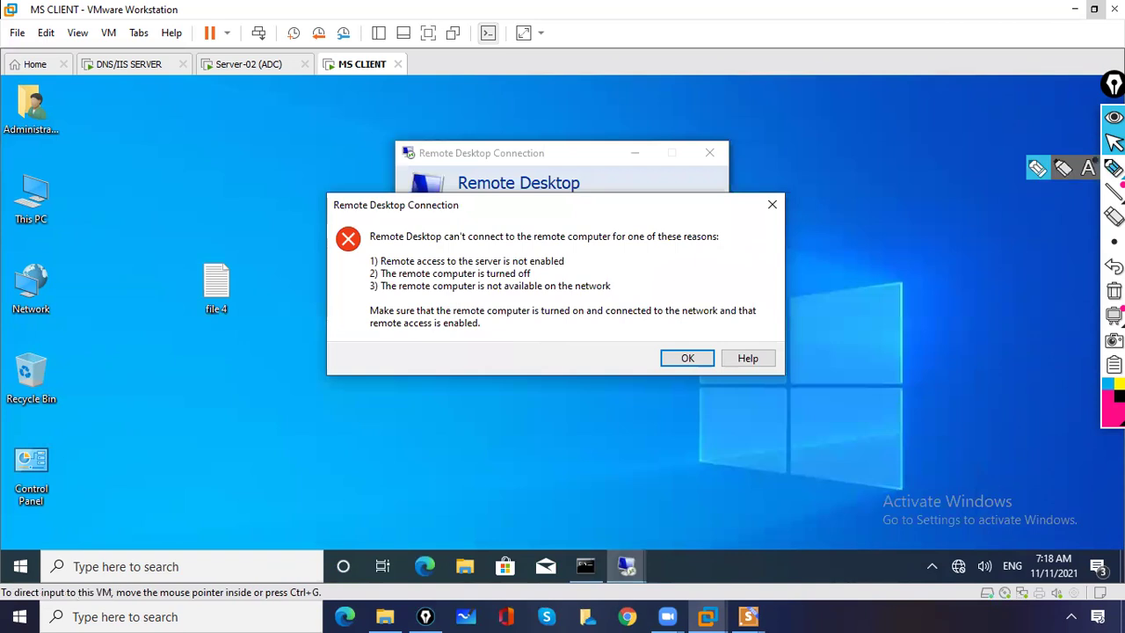
pyautogui.click(1037, 168)
pyautogui.moveTo(358, 257); pyautogui.dragTo(373, 250)
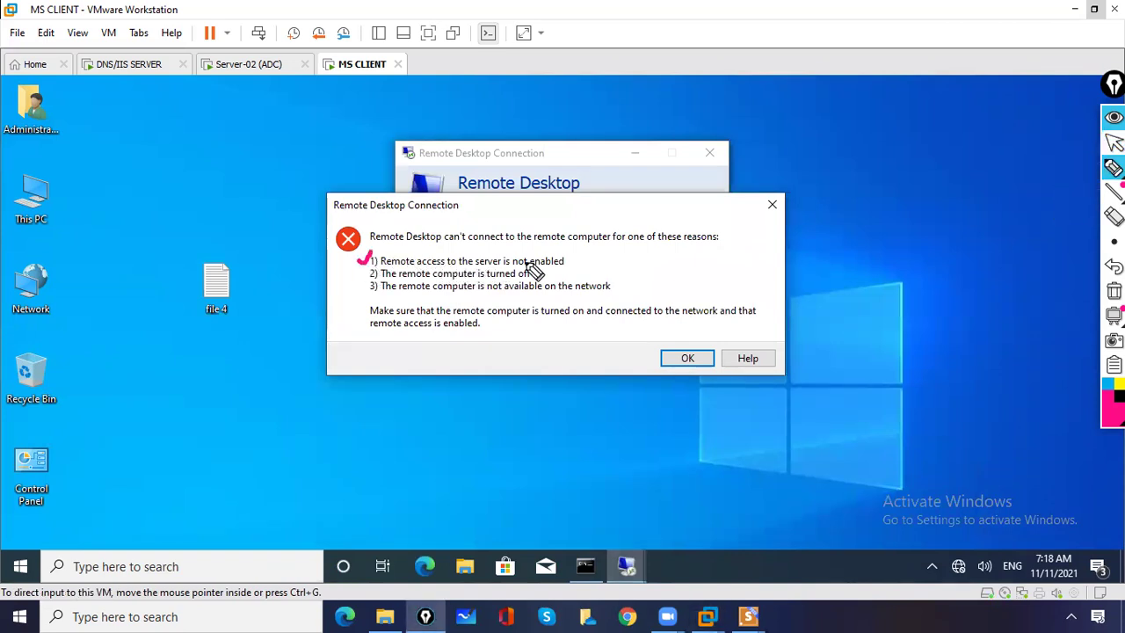
# - Close the connection error and clear 10.0.0.1 from the Computer field
pyautogui.click(1113, 291)
pyautogui.click(772, 205)
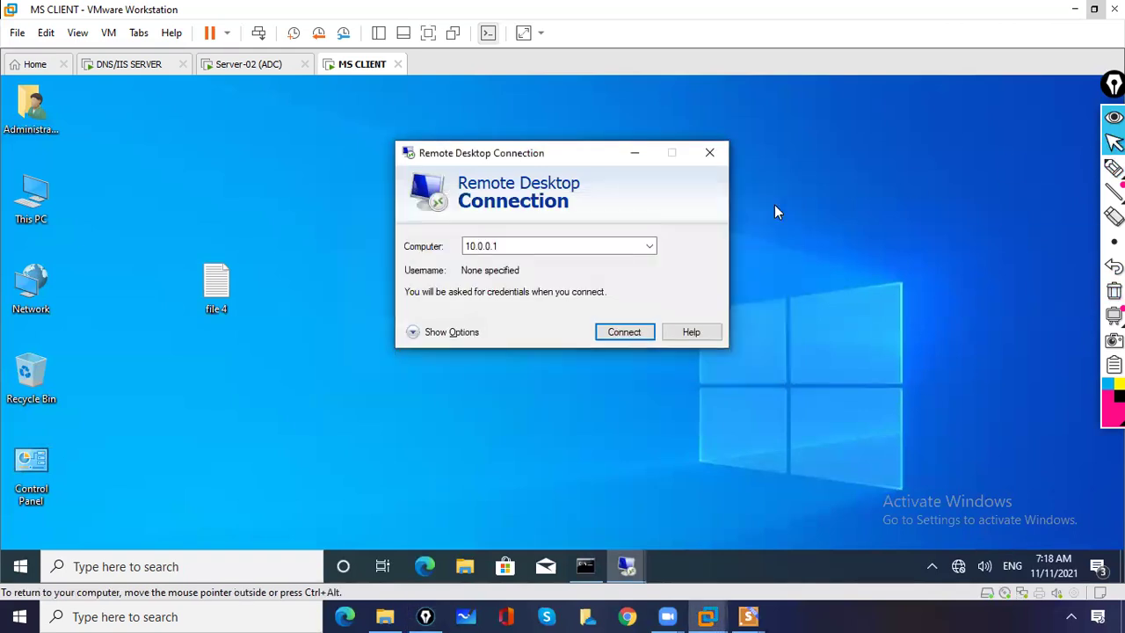
pyautogui.hotkey('ctrl', 'a')
pyautogui.press('BackSpace')
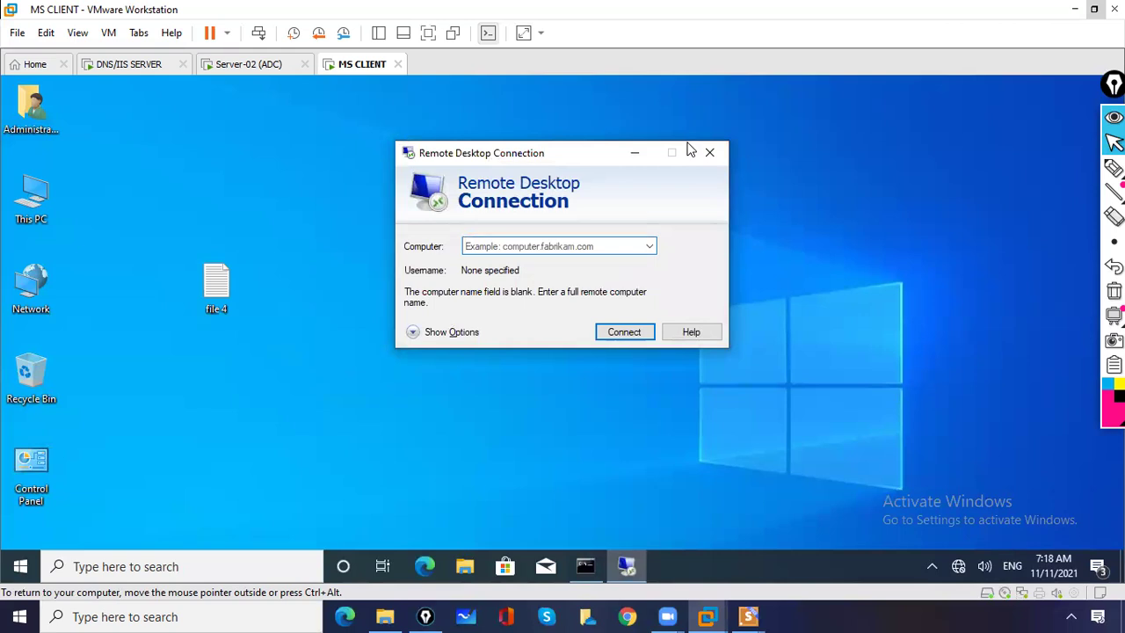
# - On DNS/IIS SERVER, dismiss the Windows Admin Center notice and minimize Server Manager
pyautogui.click(107, 72)
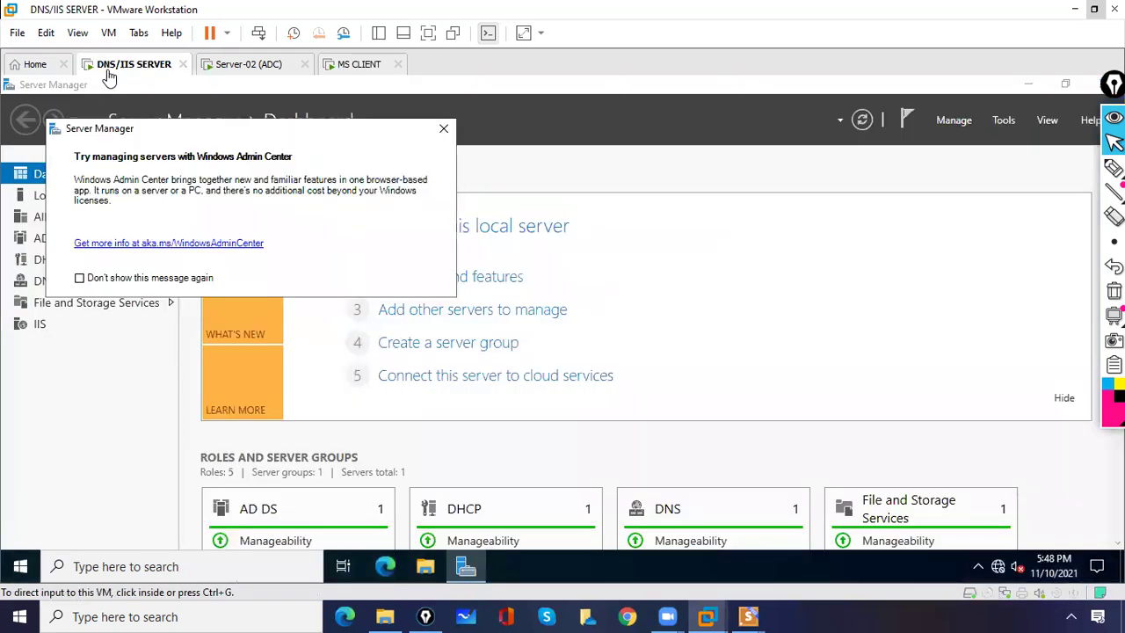
pyautogui.click(444, 128)
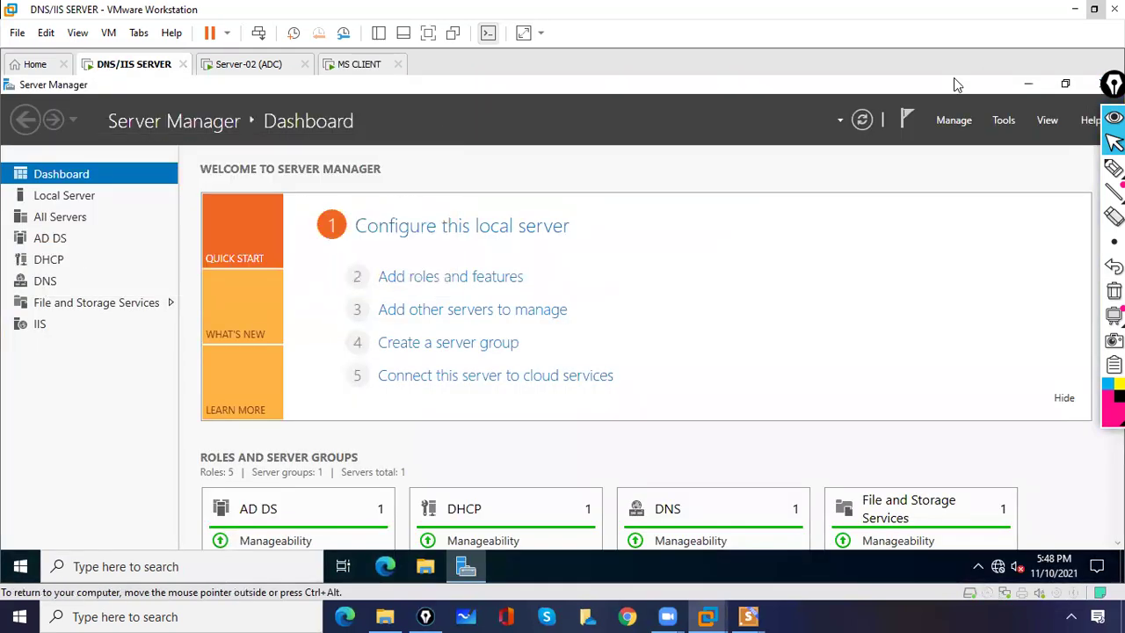
pyautogui.click(1028, 83)
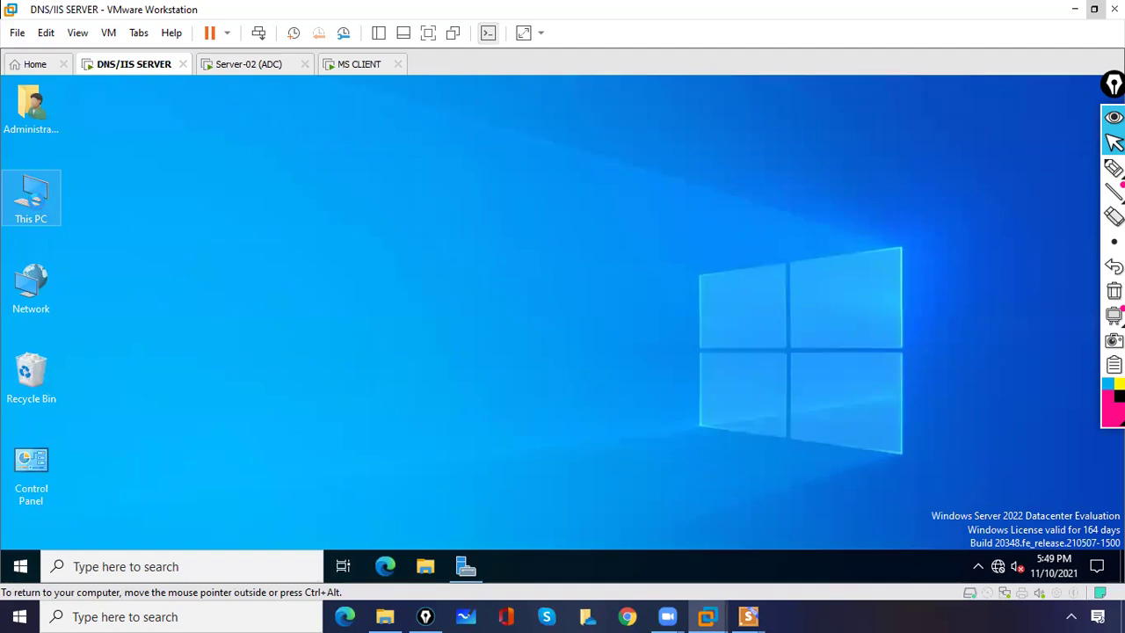
# - Open This PC's Properties on the server and go to its Remote desktop settings
pyautogui.rightClick(36, 202)
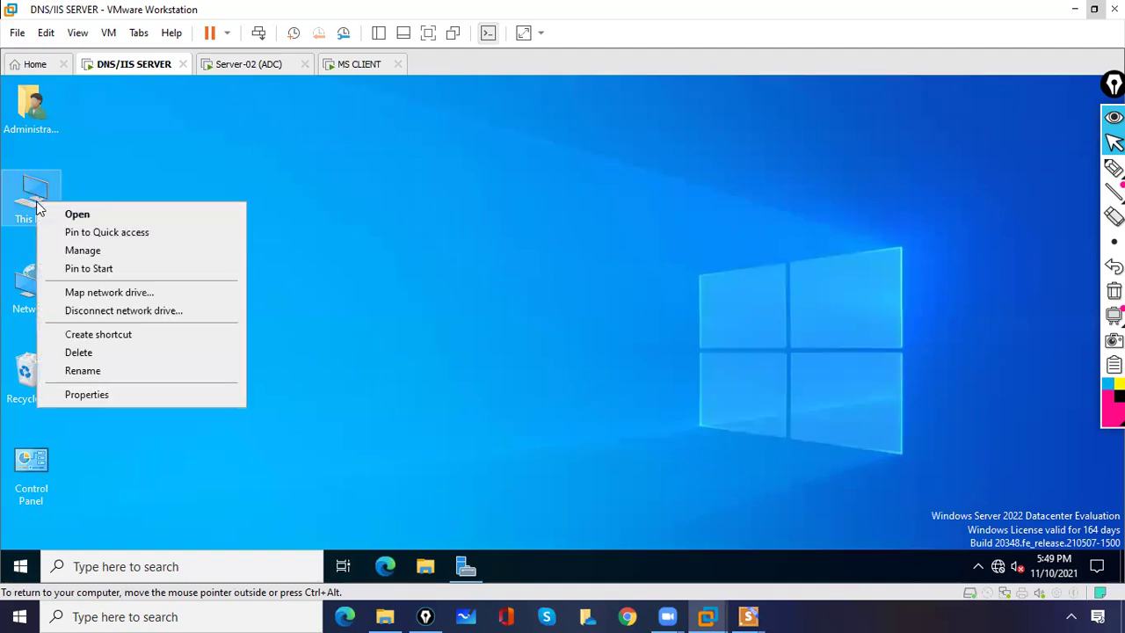
pyautogui.click(73, 399)
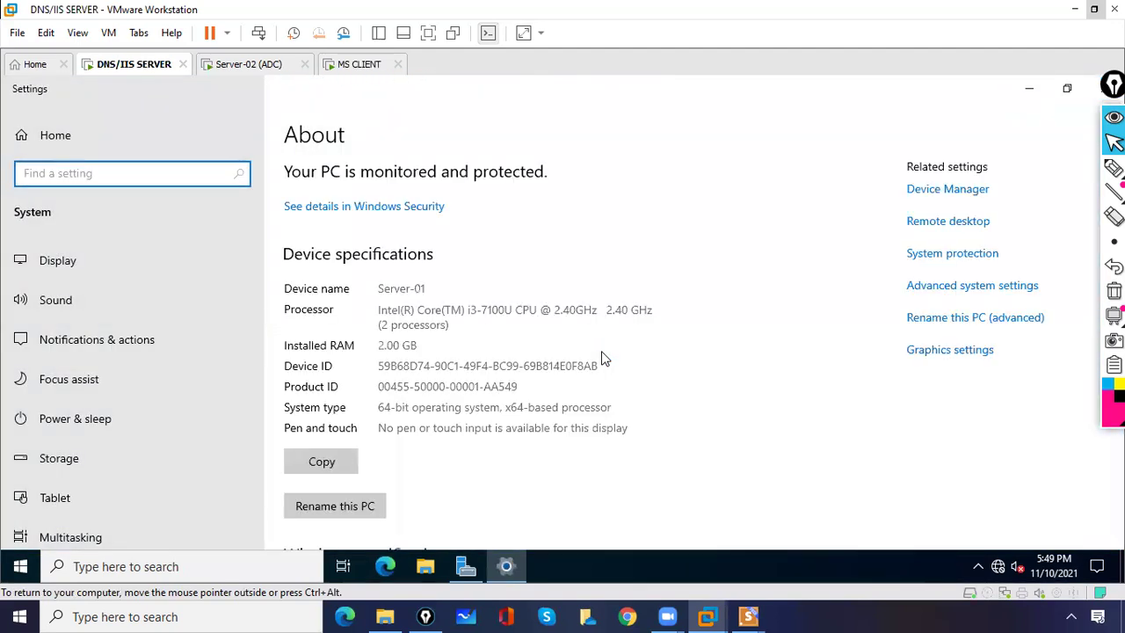
pyautogui.click(932, 229)
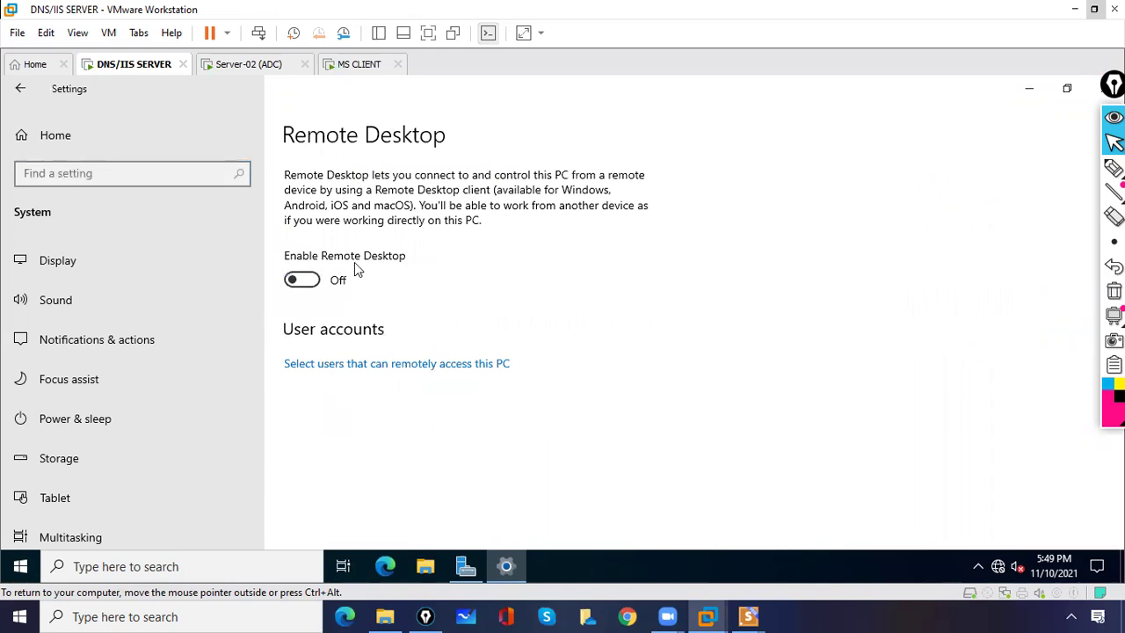
# - Switch Enable Remote Desktop On, confirm it, and scroll down to User accounts
pyautogui.click(301, 279)
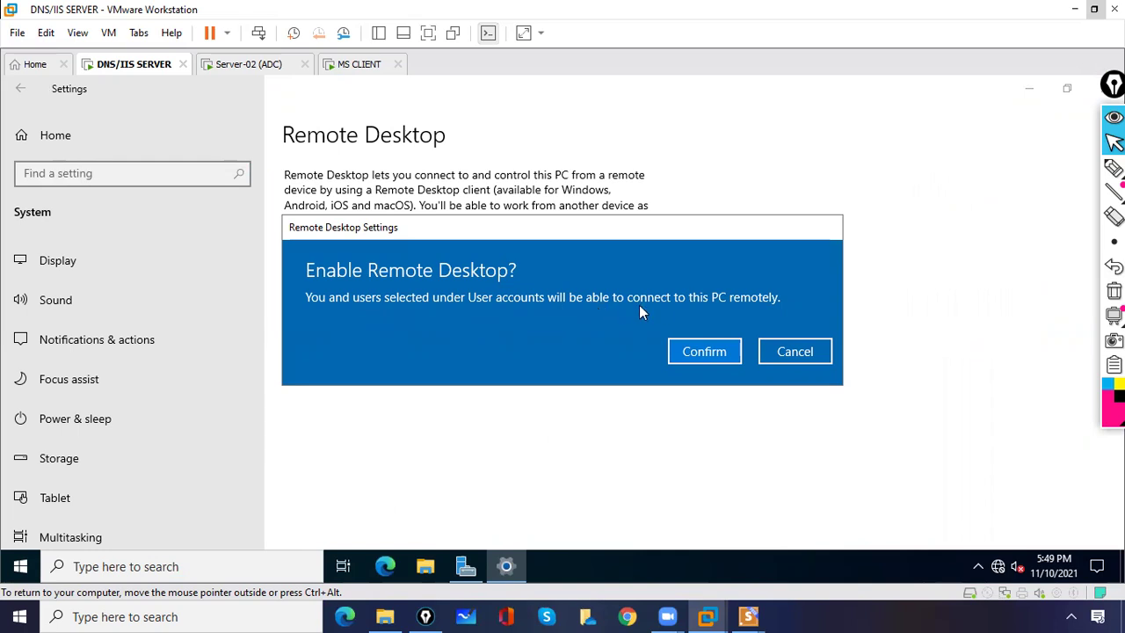
pyautogui.click(703, 352)
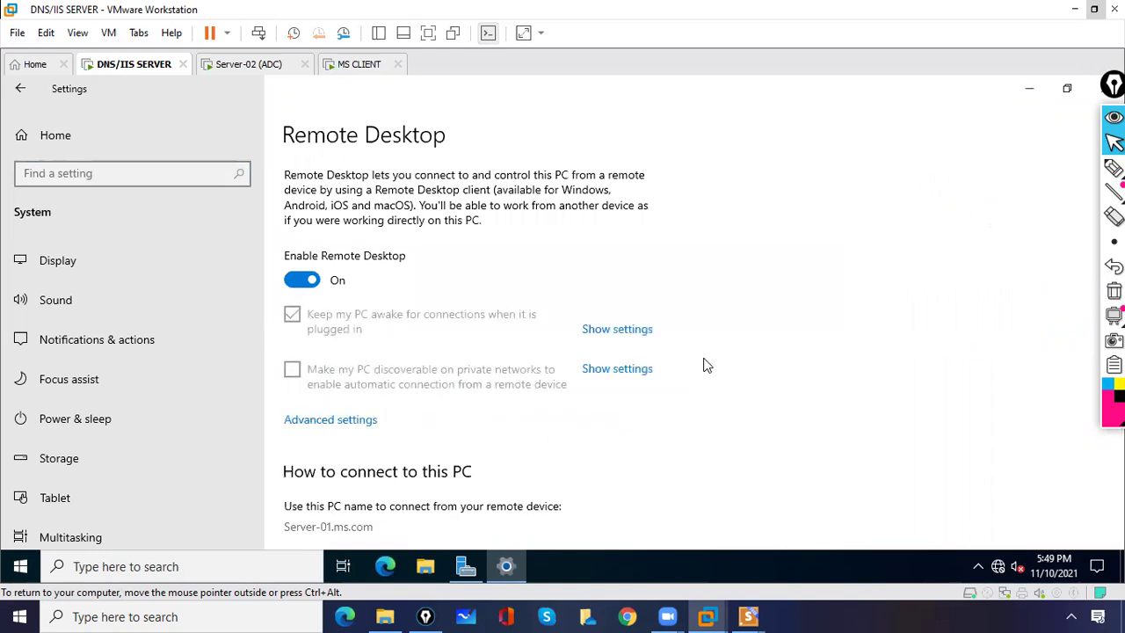
pyautogui.click(1109, 88)
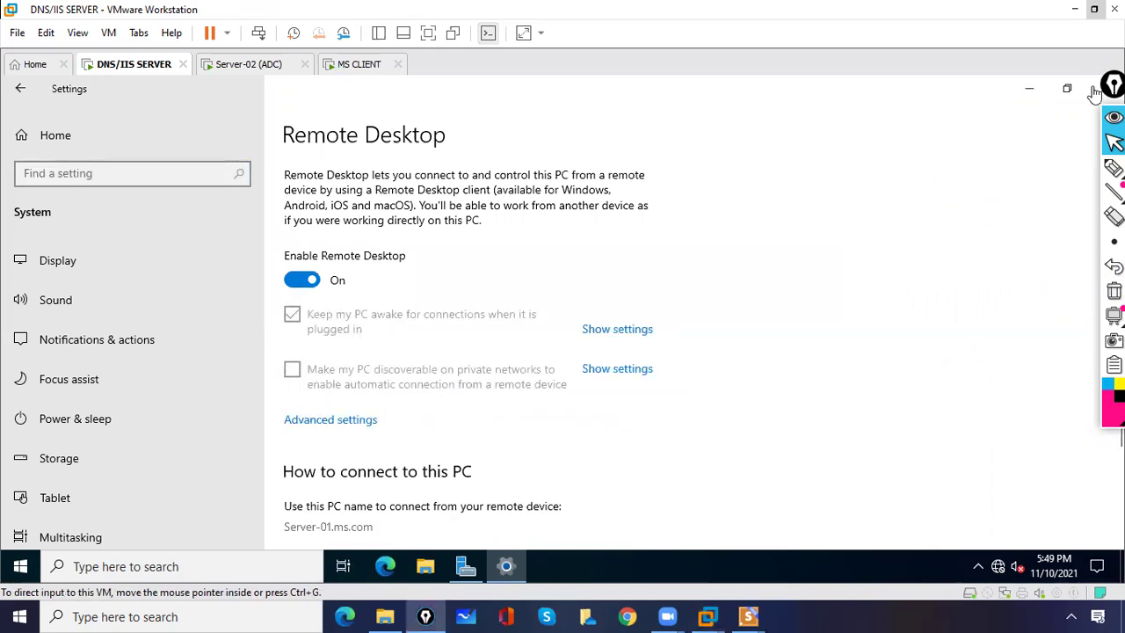
pyautogui.moveTo(1095, 93); pyautogui.dragTo(1038, 98)
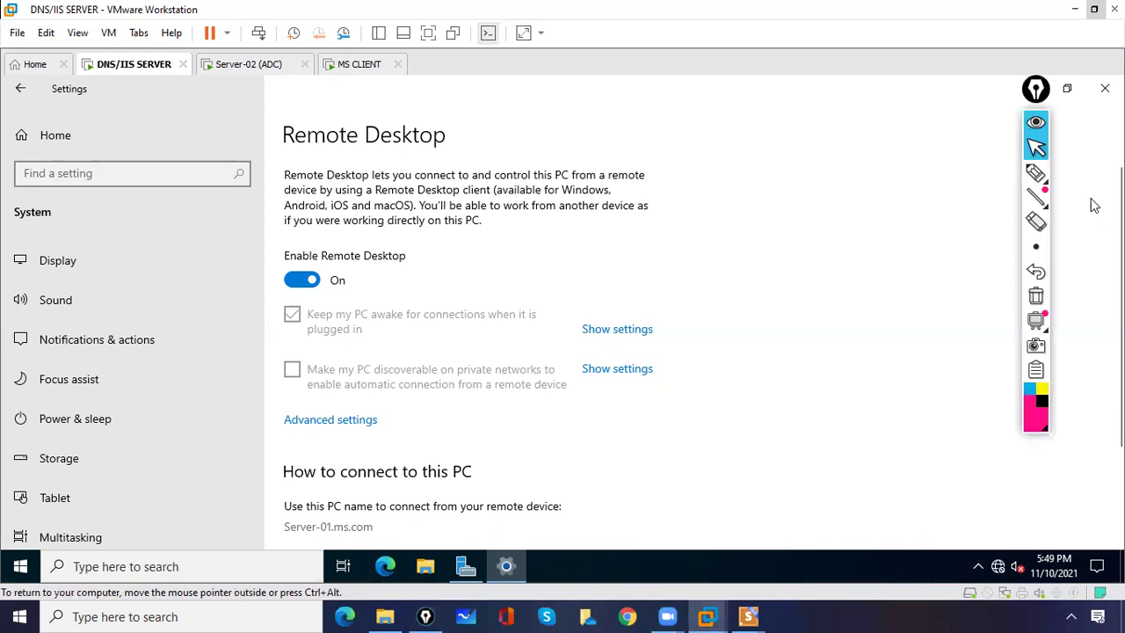
pyautogui.scroll(-1, 1093, 205)
pyautogui.scroll(-3, 1093, 205)
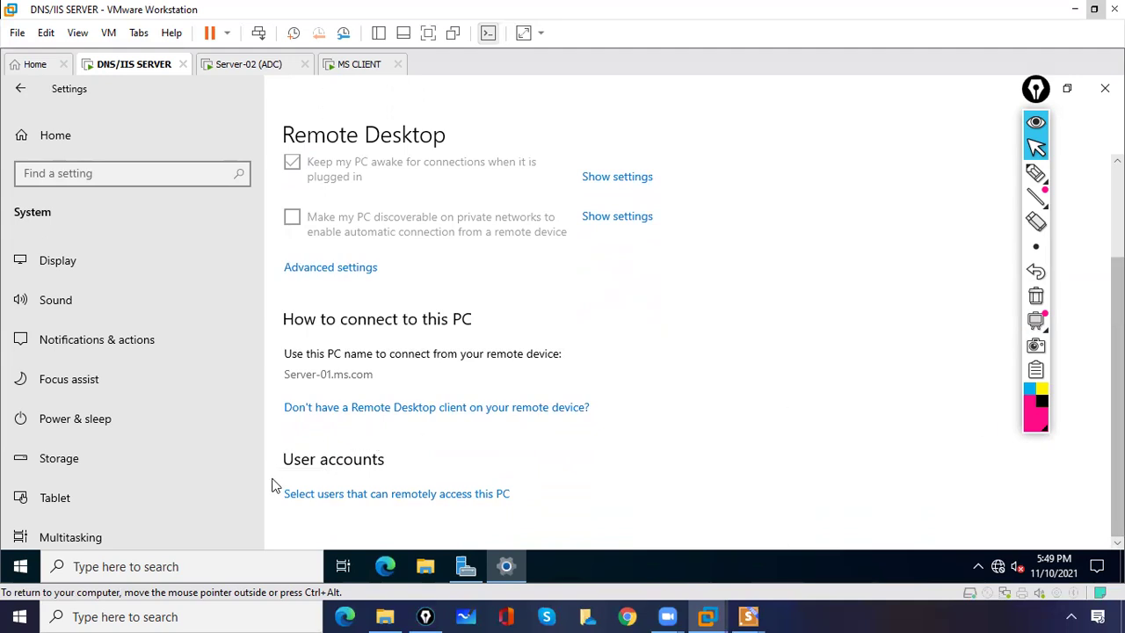
# - Open the Remote Desktop Users list and highlight that MS\Administrator already has access
pyautogui.click(327, 498)
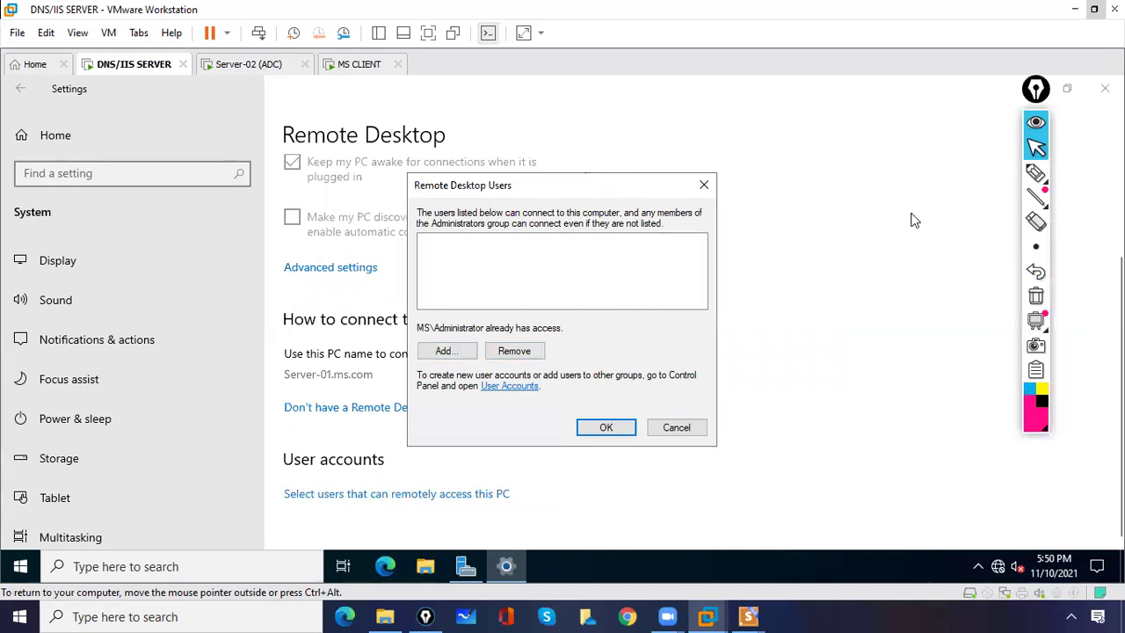
pyautogui.click(1035, 173)
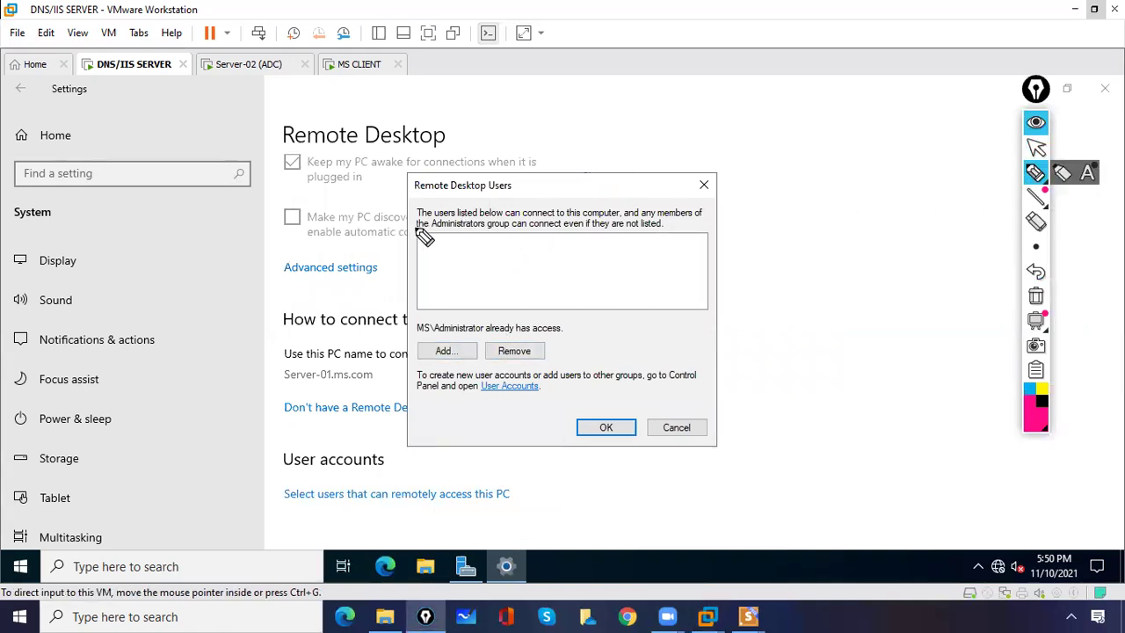
pyautogui.moveTo(426, 336); pyautogui.dragTo(514, 334)
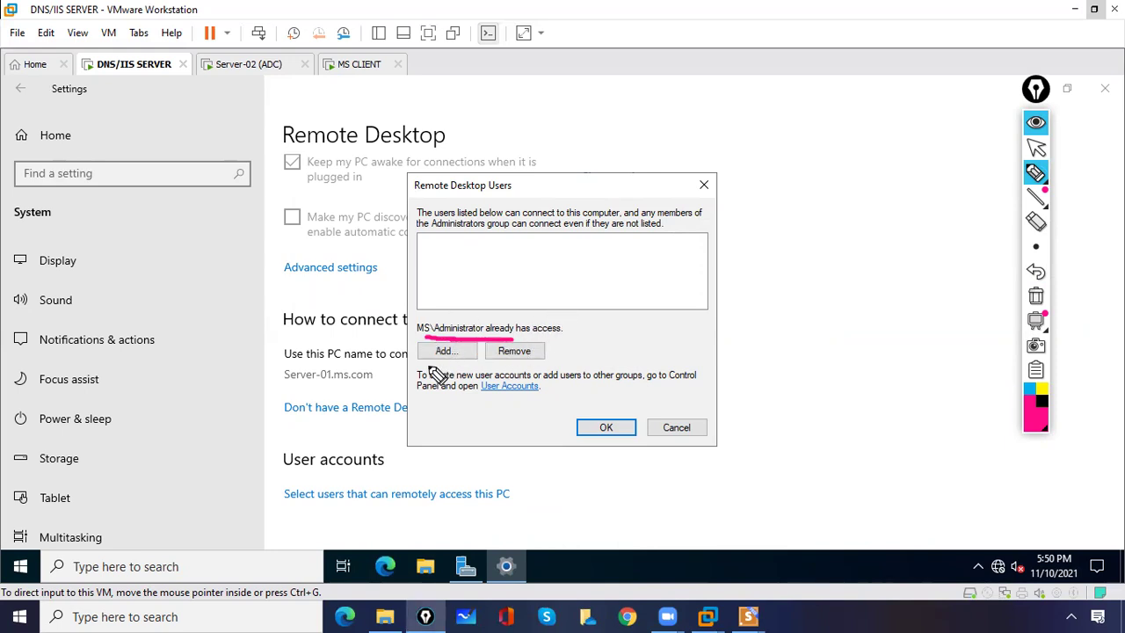
pyautogui.click(1038, 301)
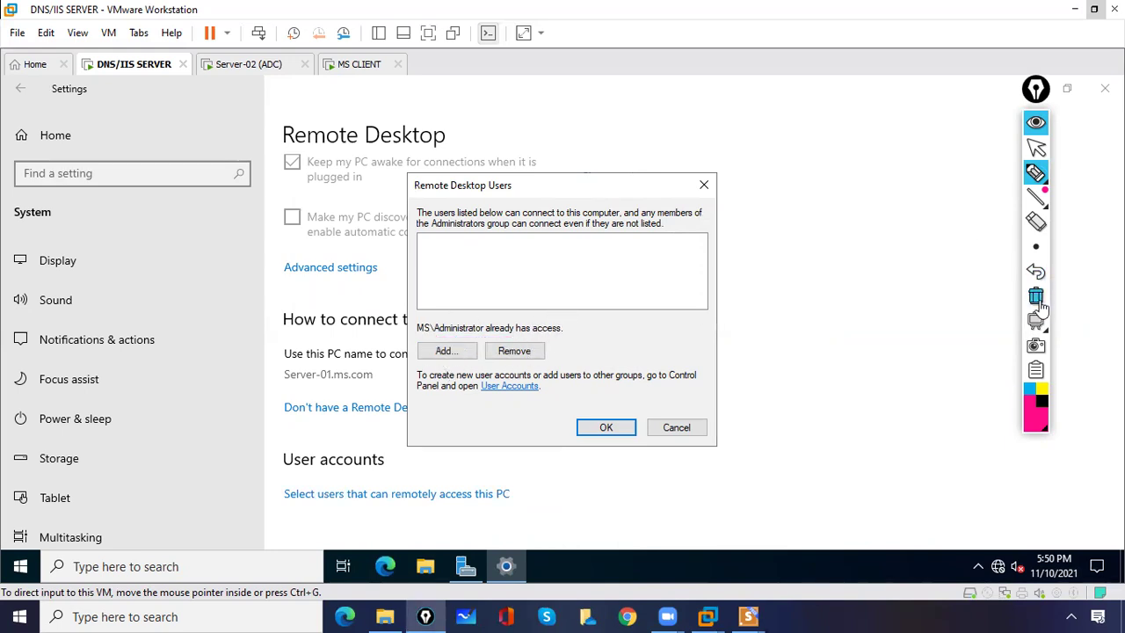
pyautogui.click(1036, 148)
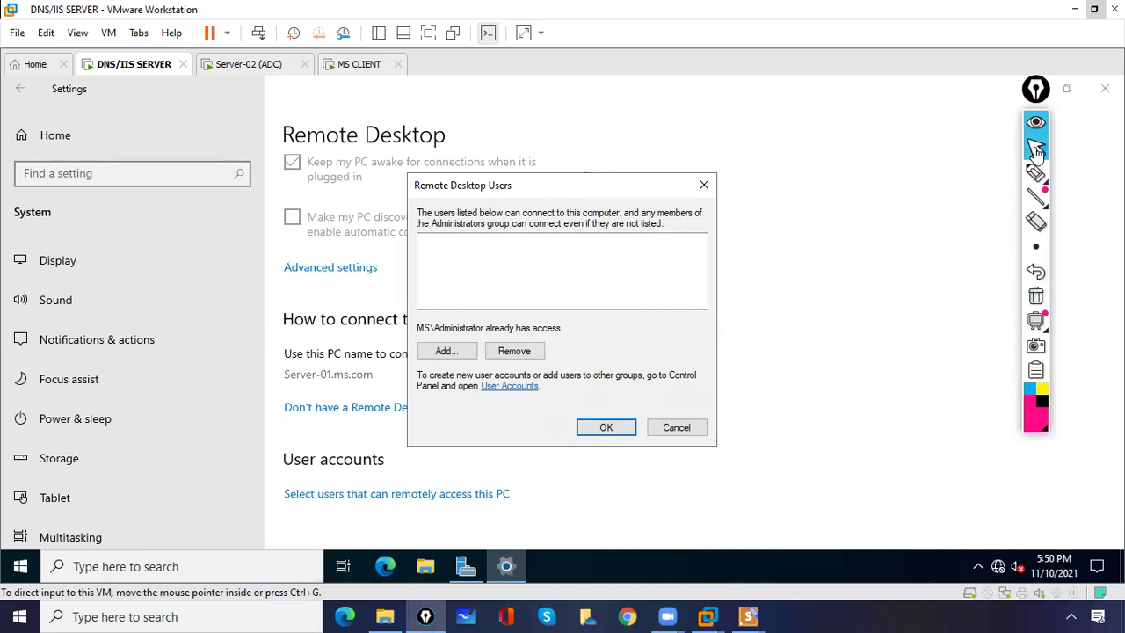
# - Add a domain user by name to the remote access list, check the name, and confirm both dialogs
pyautogui.click(532, 211)
pyautogui.click(444, 354)
pyautogui.click(444, 354)
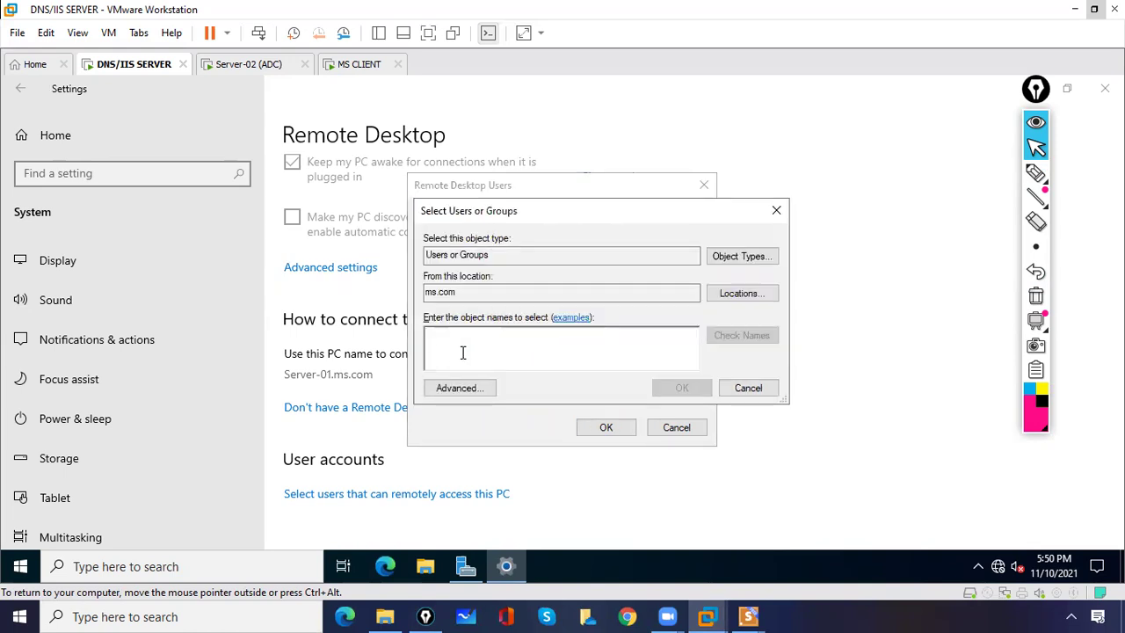
pyautogui.write('bill')
pyautogui.click(753, 339)
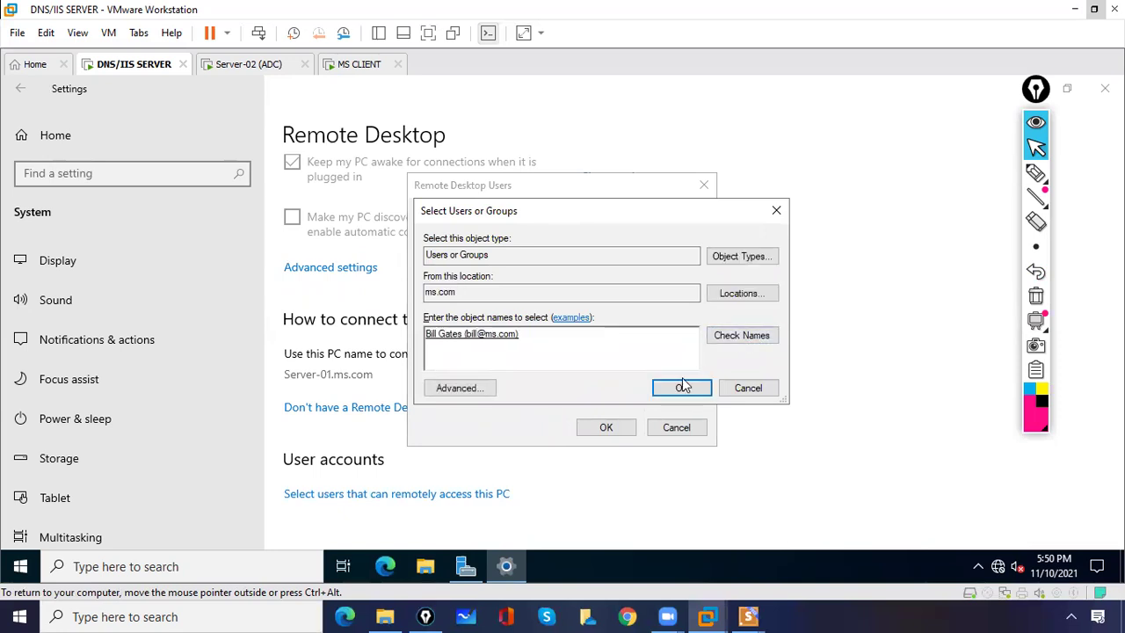
pyautogui.click(681, 387)
pyautogui.click(606, 428)
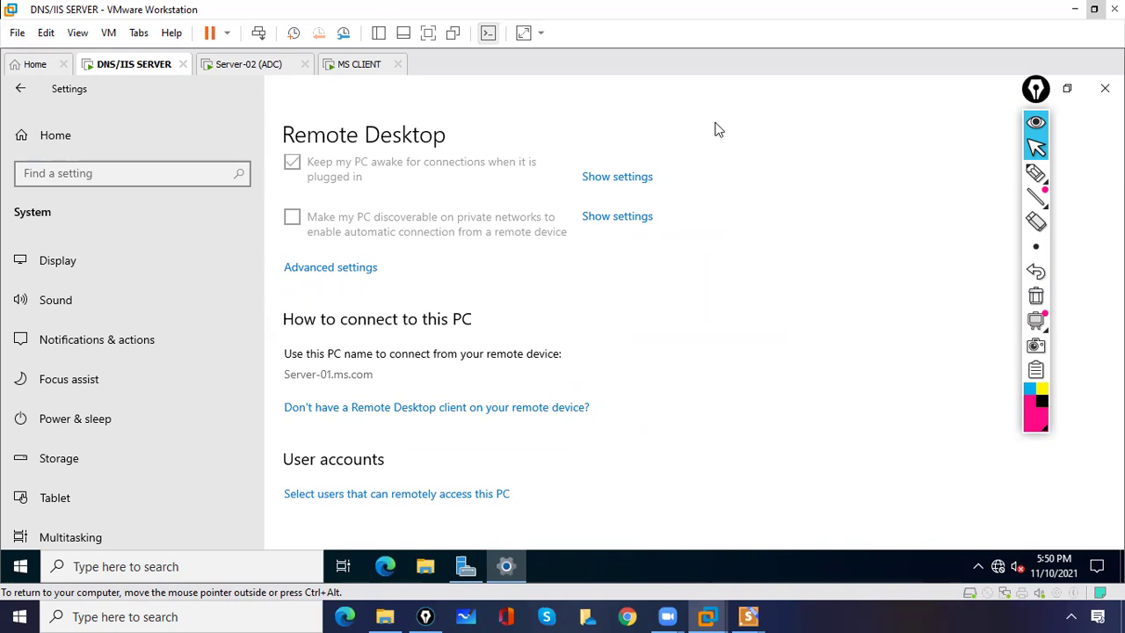
pyautogui.moveTo(1035, 88); pyautogui.dragTo(1050, 101)
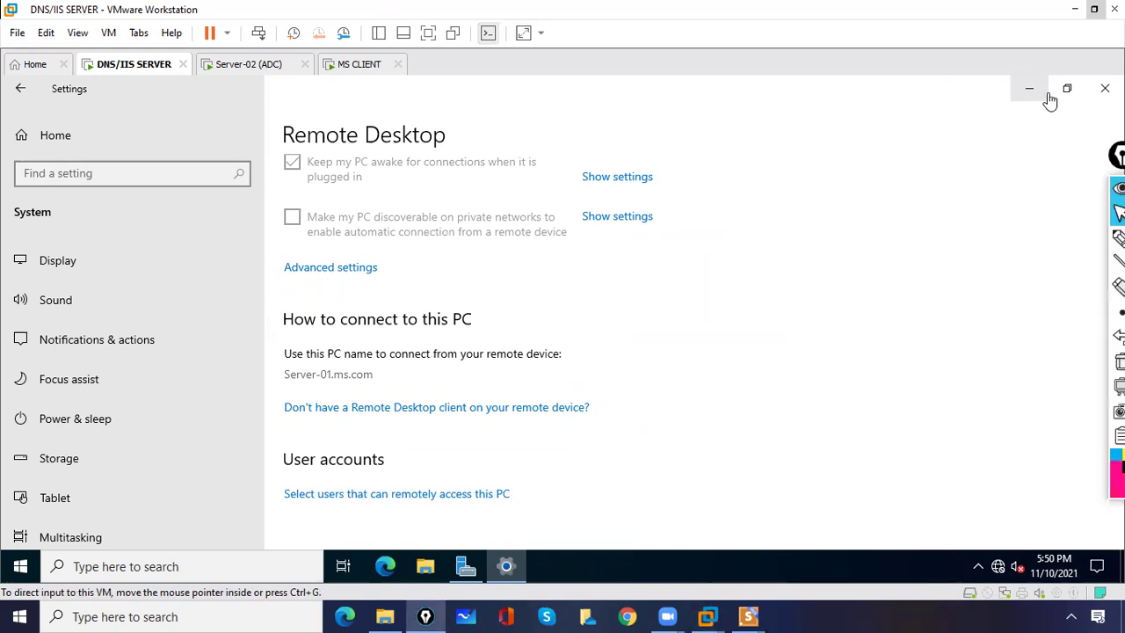
# - Minimize the server's Settings, switch to MS CLIENT and connect Remote Desktop to 10.0.0.1 with the password
pyautogui.click(1011, 145)
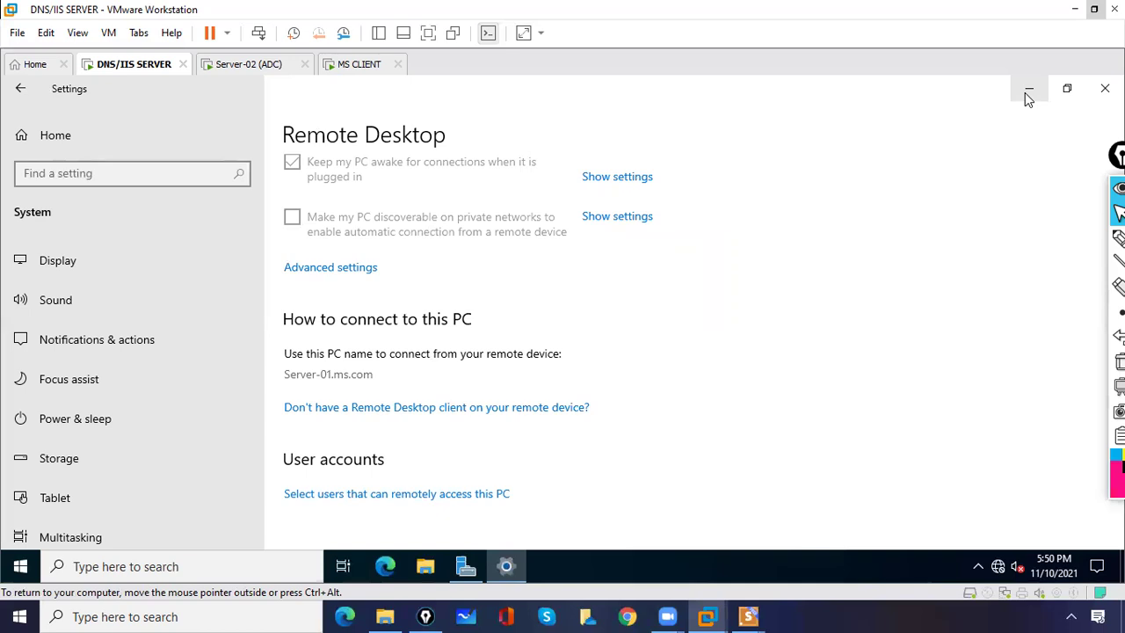
pyautogui.click(1028, 95)
pyautogui.click(357, 67)
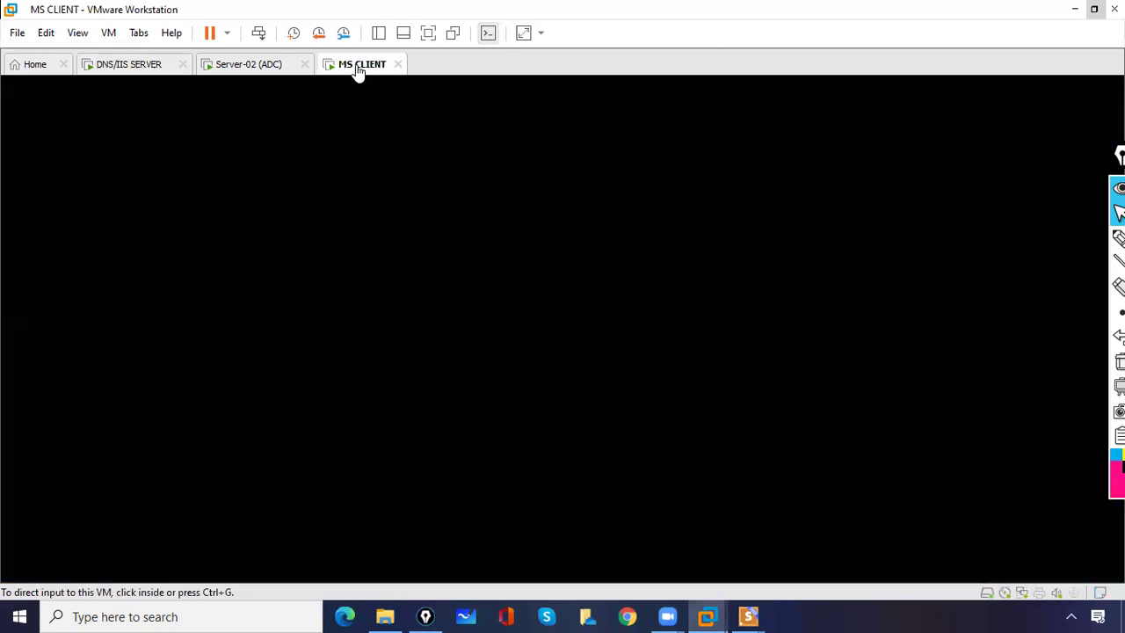
pyautogui.click(487, 245)
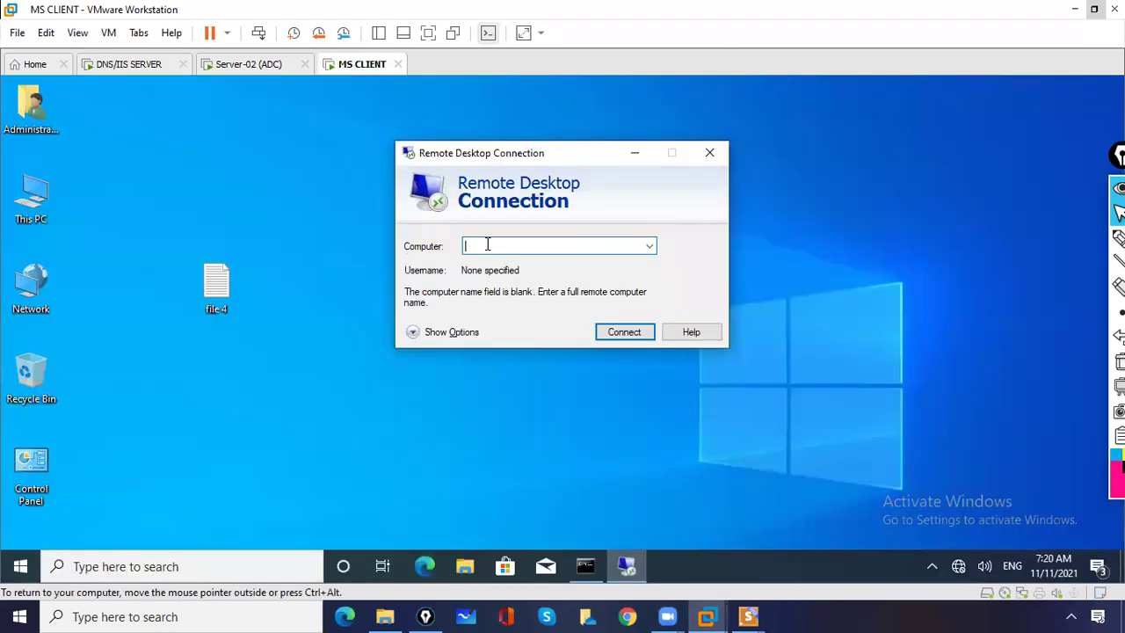
pyautogui.write('10.0.0.1')
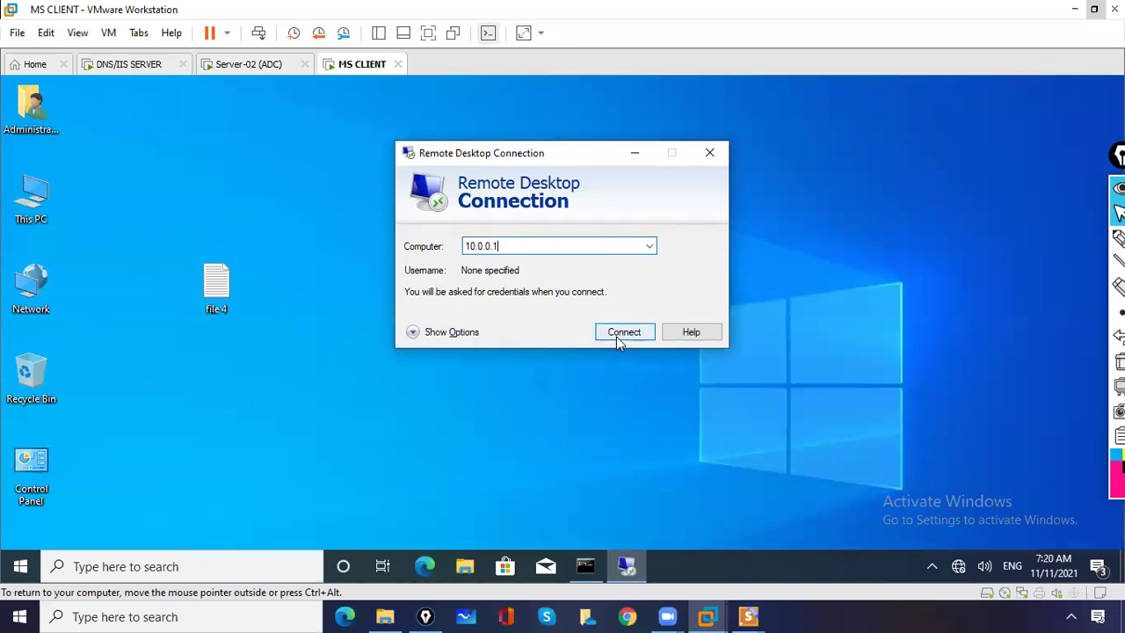
pyautogui.click(616, 336)
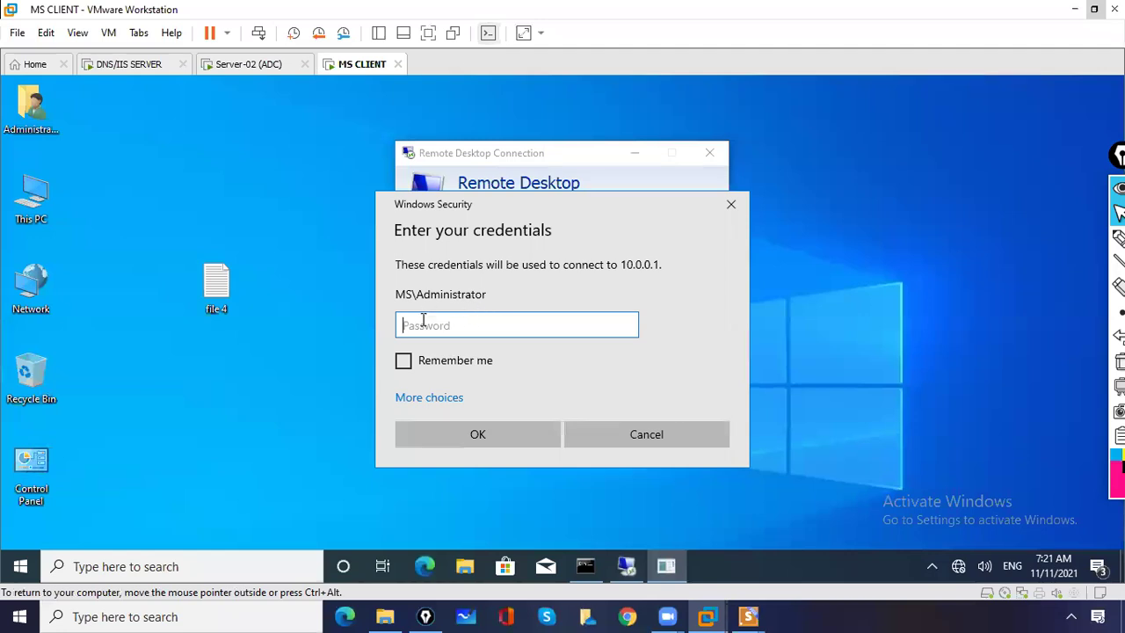
pyautogui.write('•')
pyautogui.press('Return')
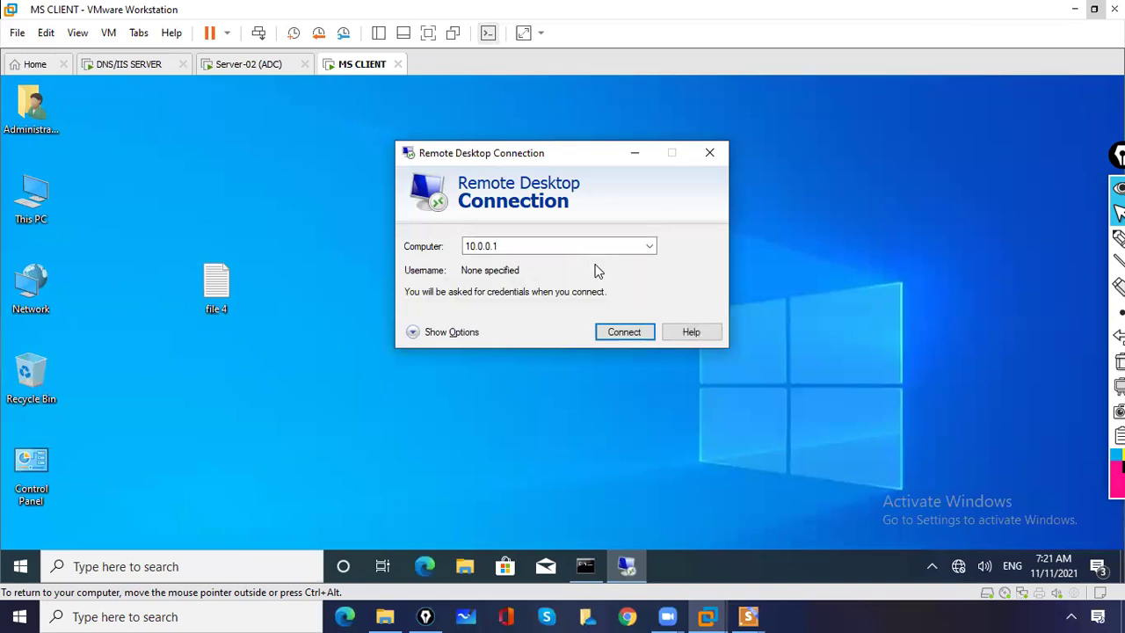
# - Reconnect to 10.0.0.1 with the administrator password, ticking Remember me before submitting
pyautogui.click(624, 333)
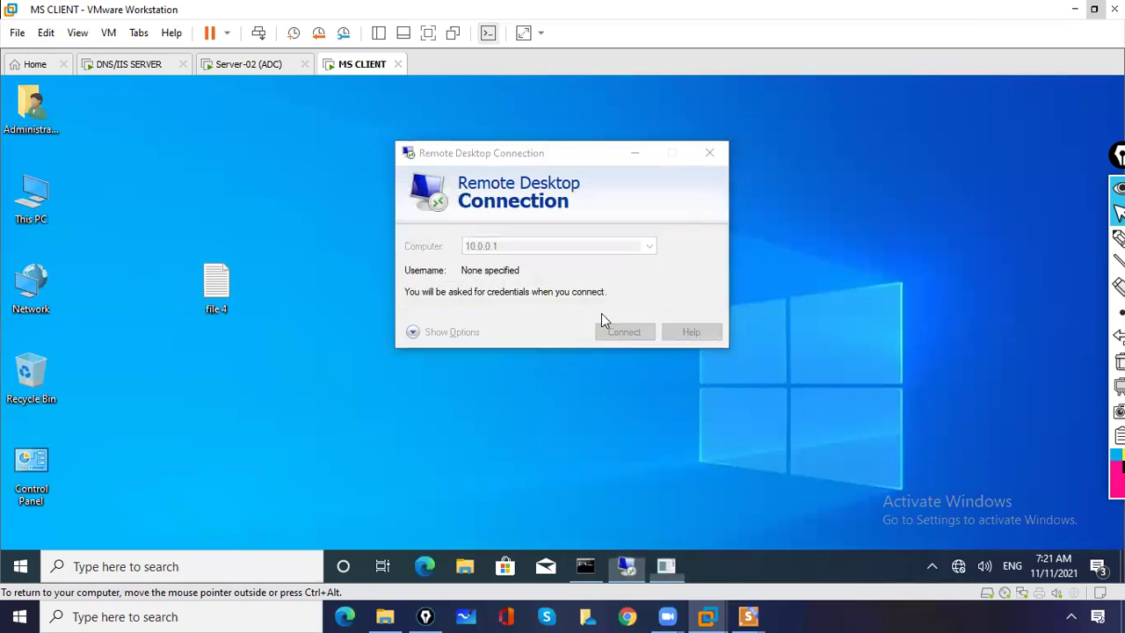
pyautogui.write('P')
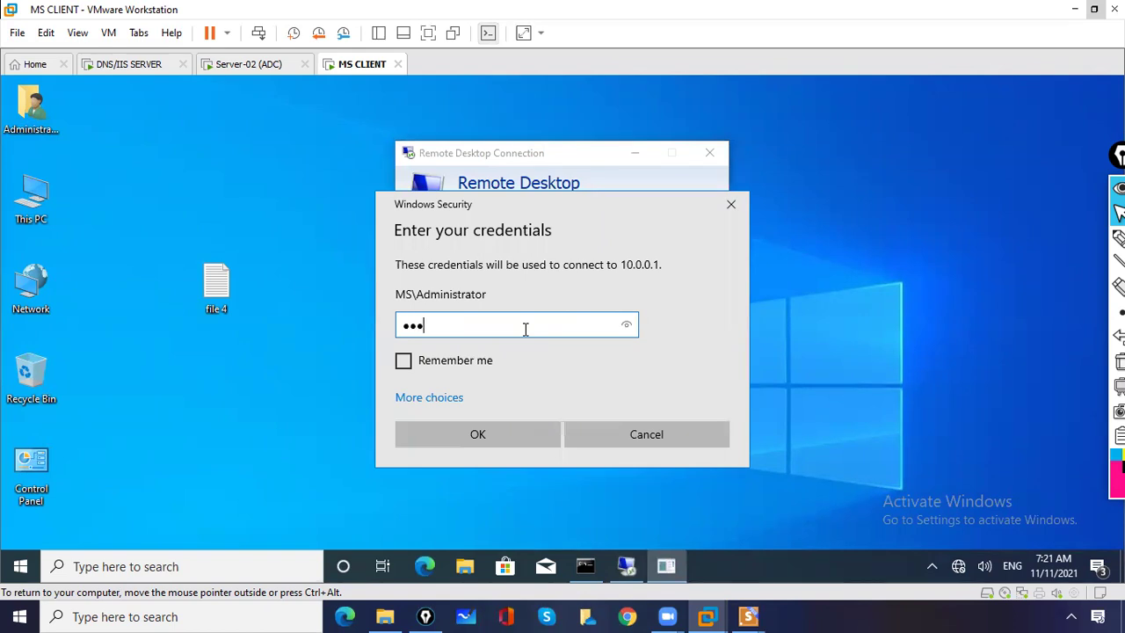
pyautogui.write('23')
pyautogui.moveTo(626, 329); pyautogui.dragTo(627, 329)
pyautogui.click(402, 365)
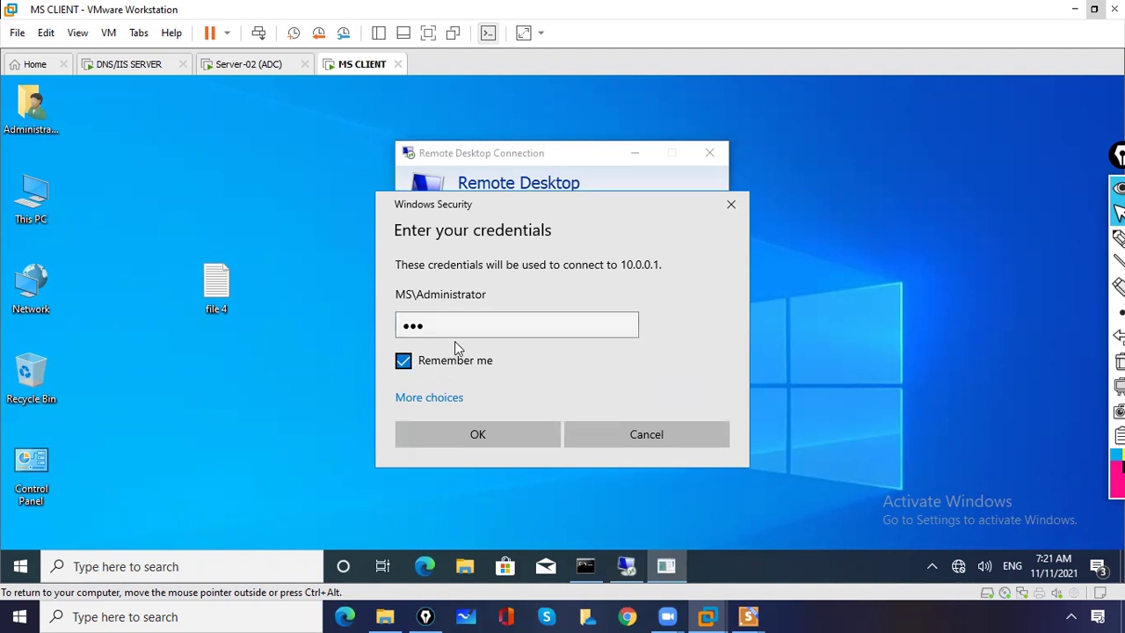
pyautogui.click(486, 434)
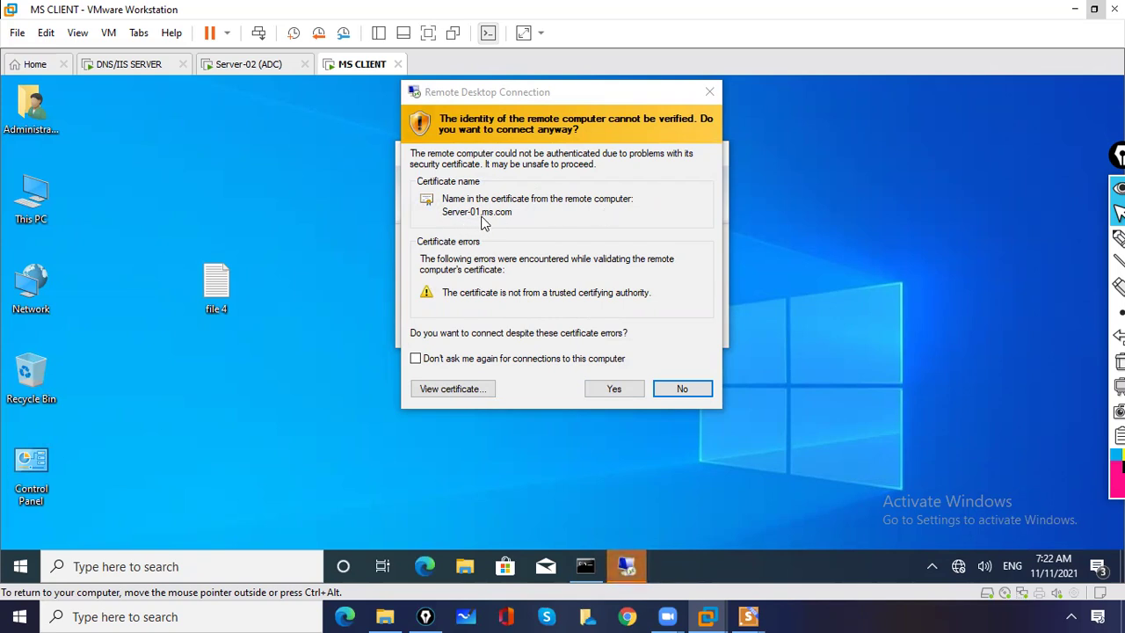
# - Accept Server-01.ms.com's untrusted certificate and let the 10.0.0.1 session connect on MS CLIENT
pyautogui.click(609, 389)
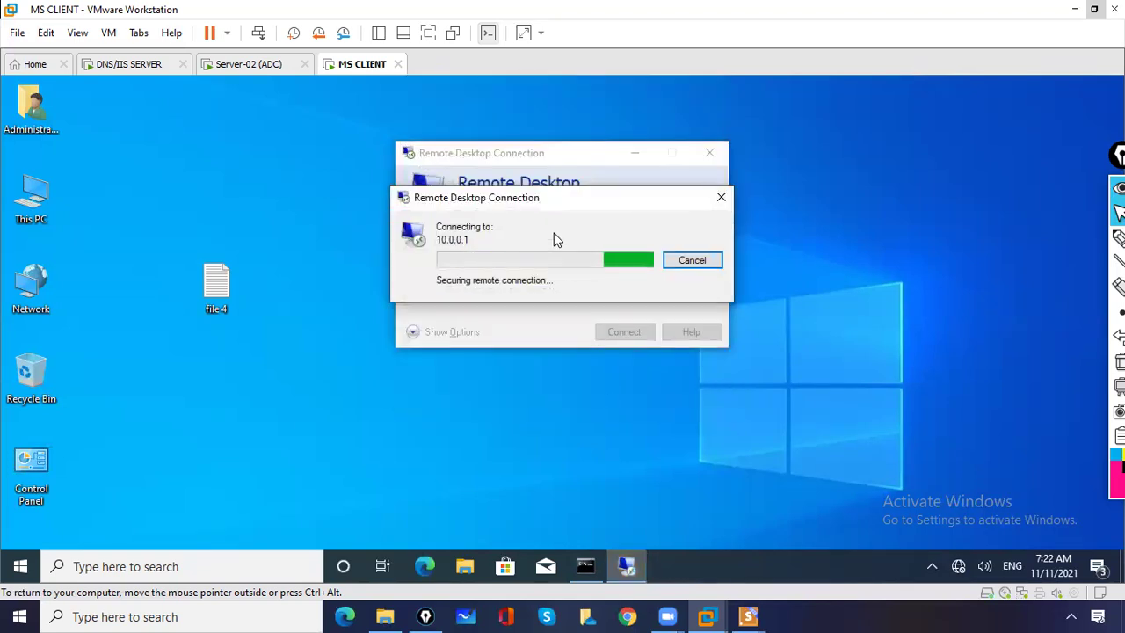
pyautogui.click(142, 69)
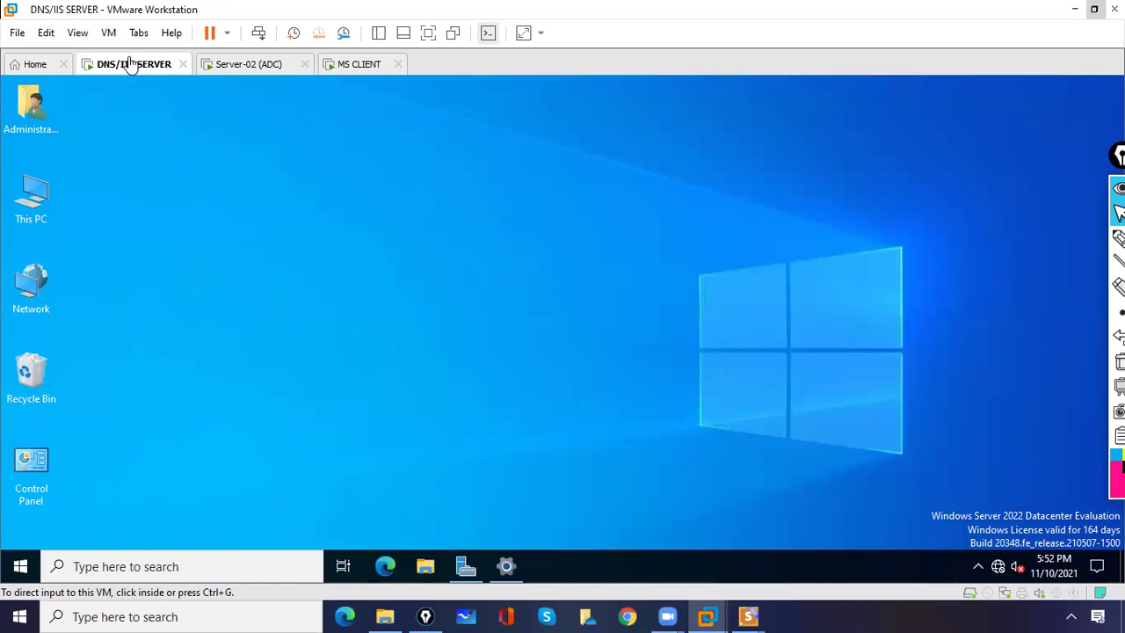
pyautogui.click(356, 66)
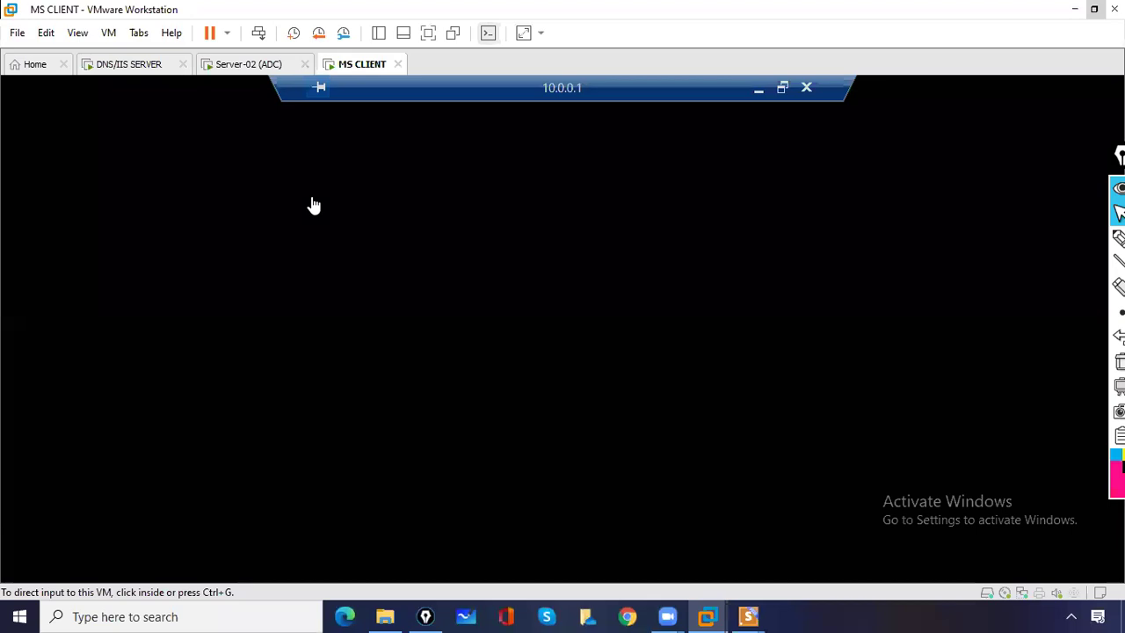
pyautogui.click(1118, 238)
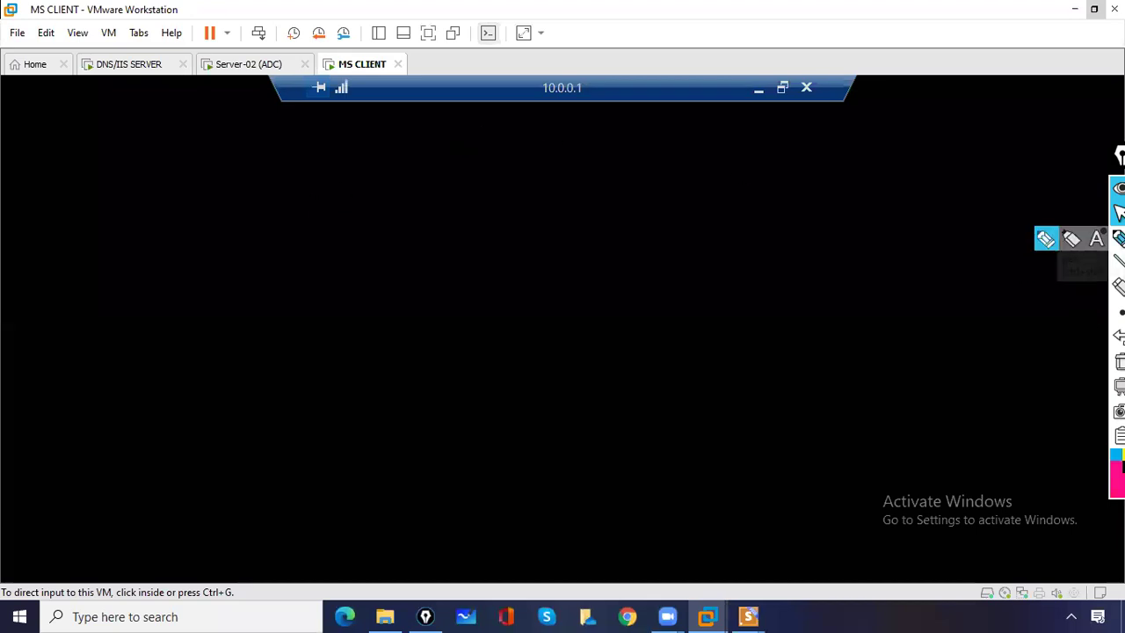
pyautogui.moveTo(562, 66)
pyautogui.mouseDown()
pyautogui.moveTo(545, 83)
pyautogui.moveTo(603, 91)
pyautogui.mouseUp()
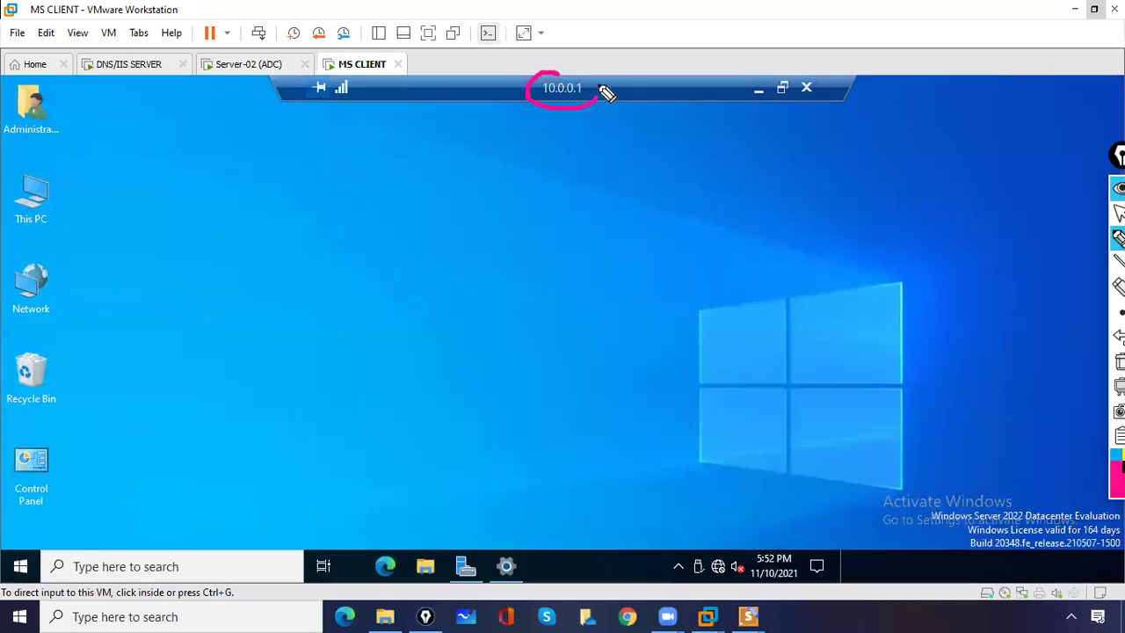
pyautogui.click(1119, 361)
pyautogui.click(1118, 213)
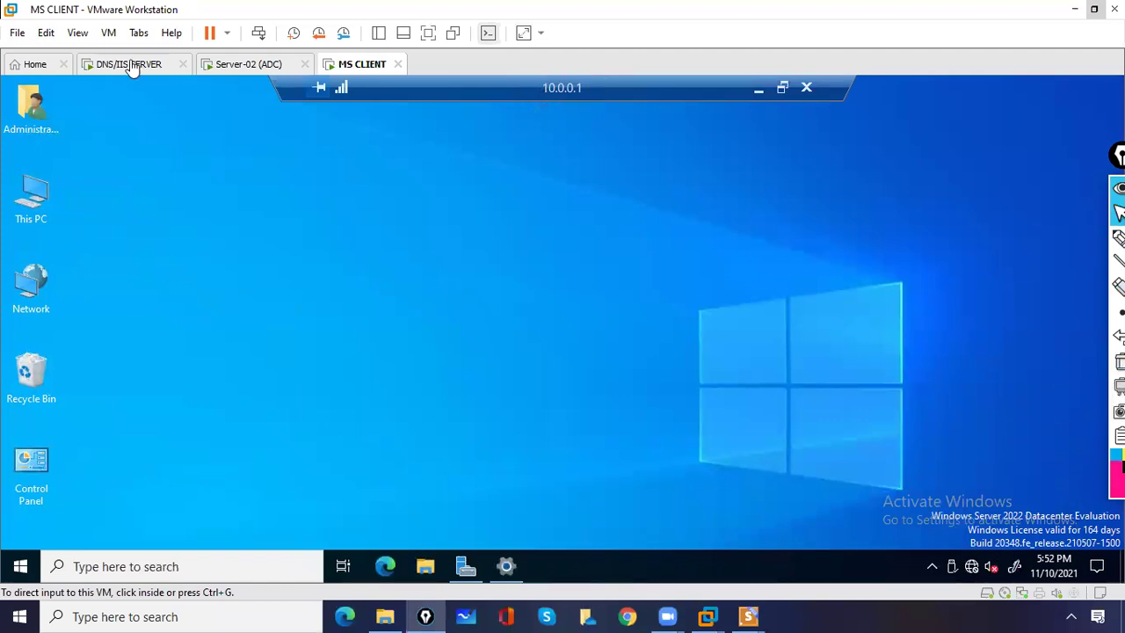
pyautogui.click(131, 65)
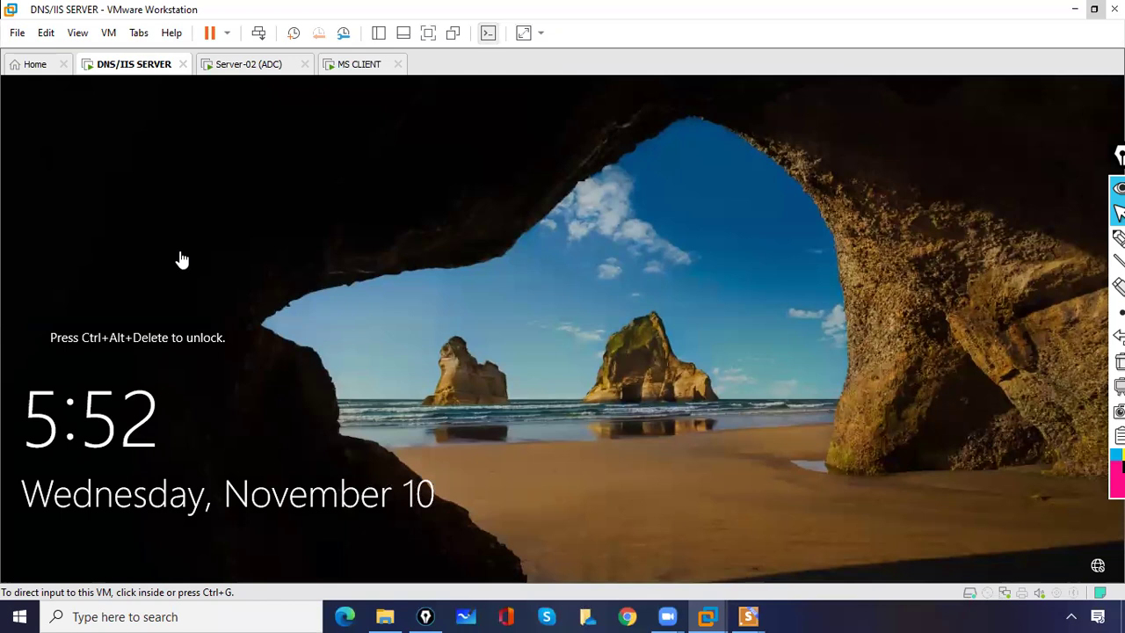
pyautogui.click(348, 66)
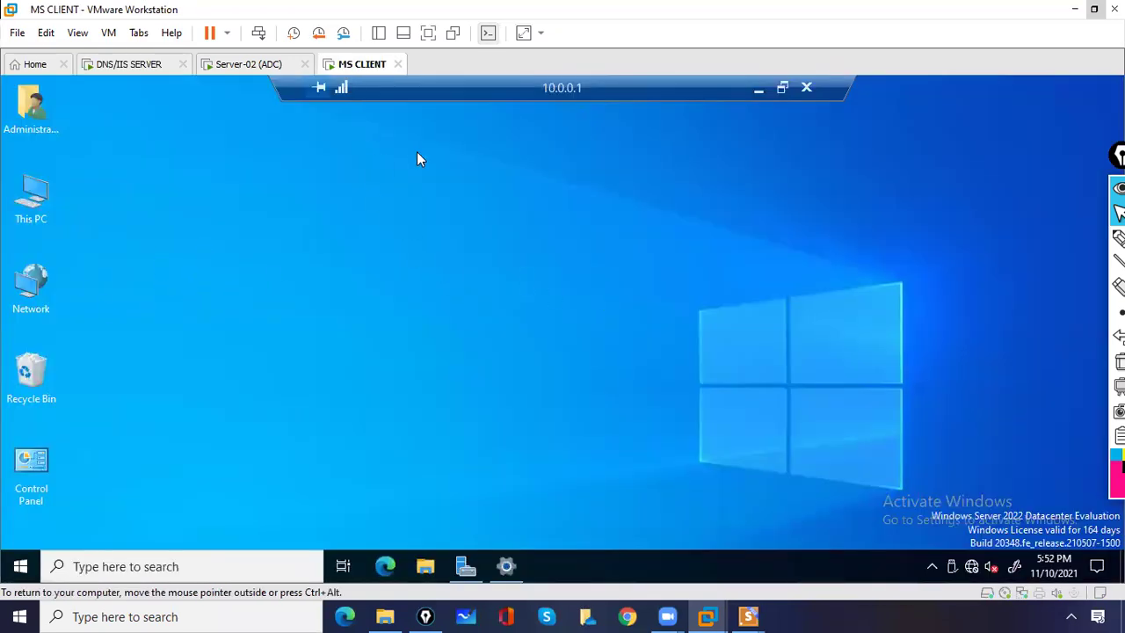
# - Window, minimize and restore the remote session so it ends up full screen
pyautogui.click(784, 91)
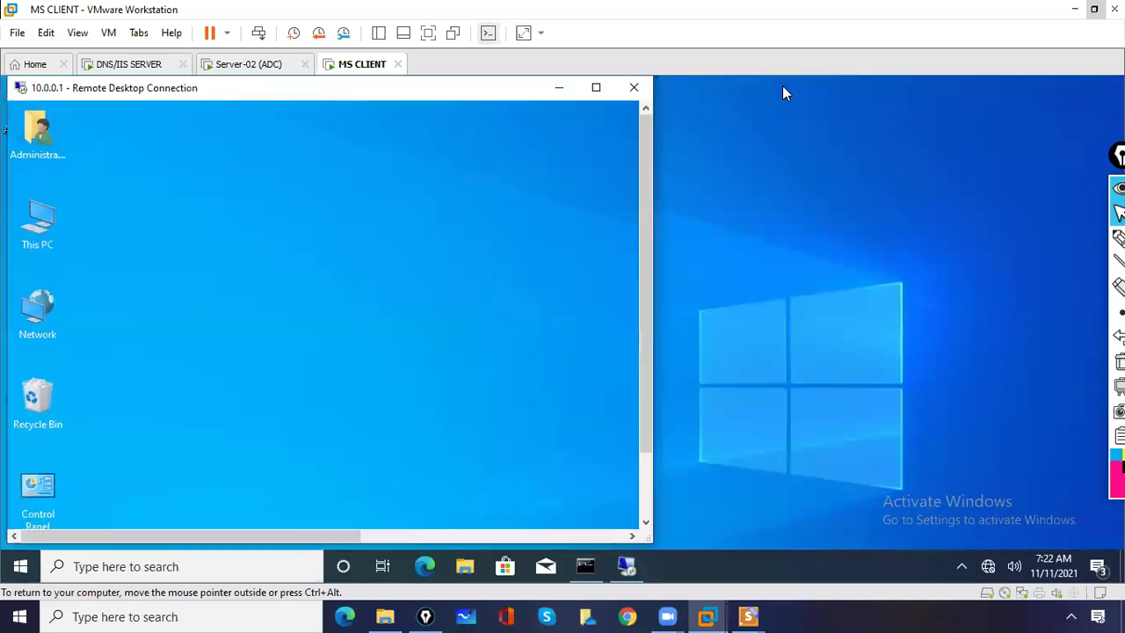
pyautogui.click(595, 87)
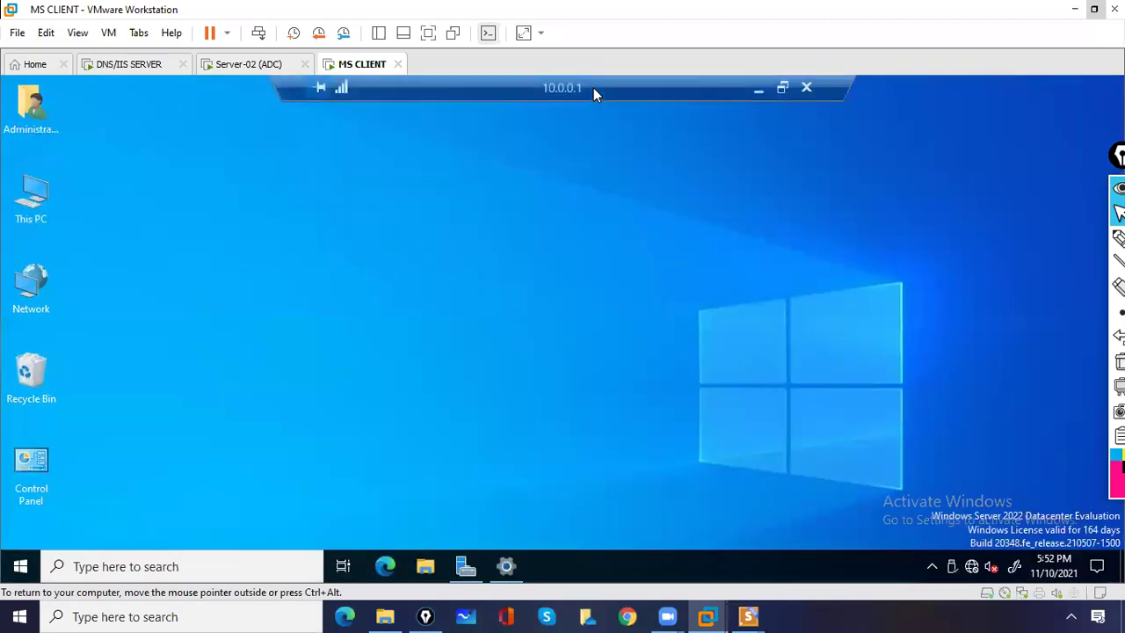
pyautogui.click(756, 91)
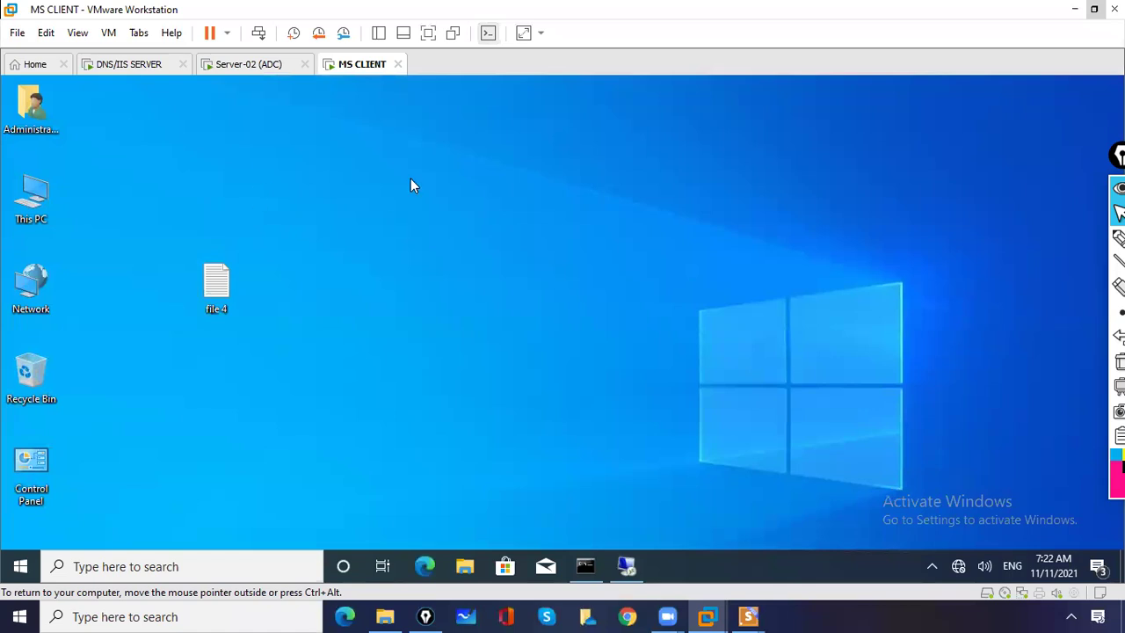
pyautogui.click(626, 567)
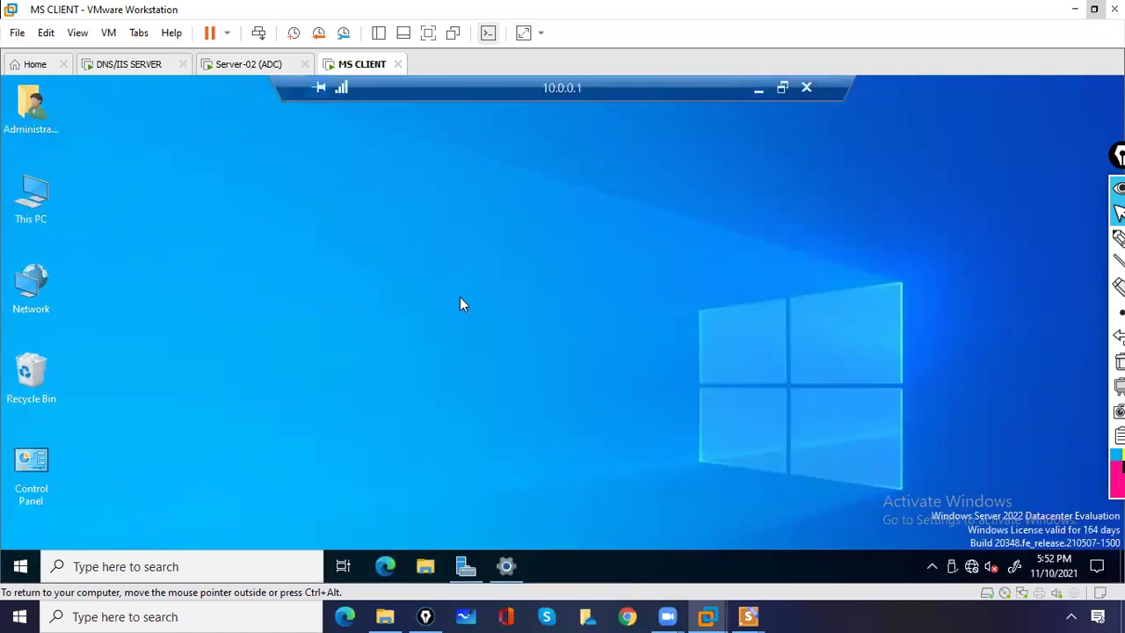
# - Search 'dsa' on the remote server to launch ADUC, expand ms.com and show the Users container
pyautogui.click(250, 566)
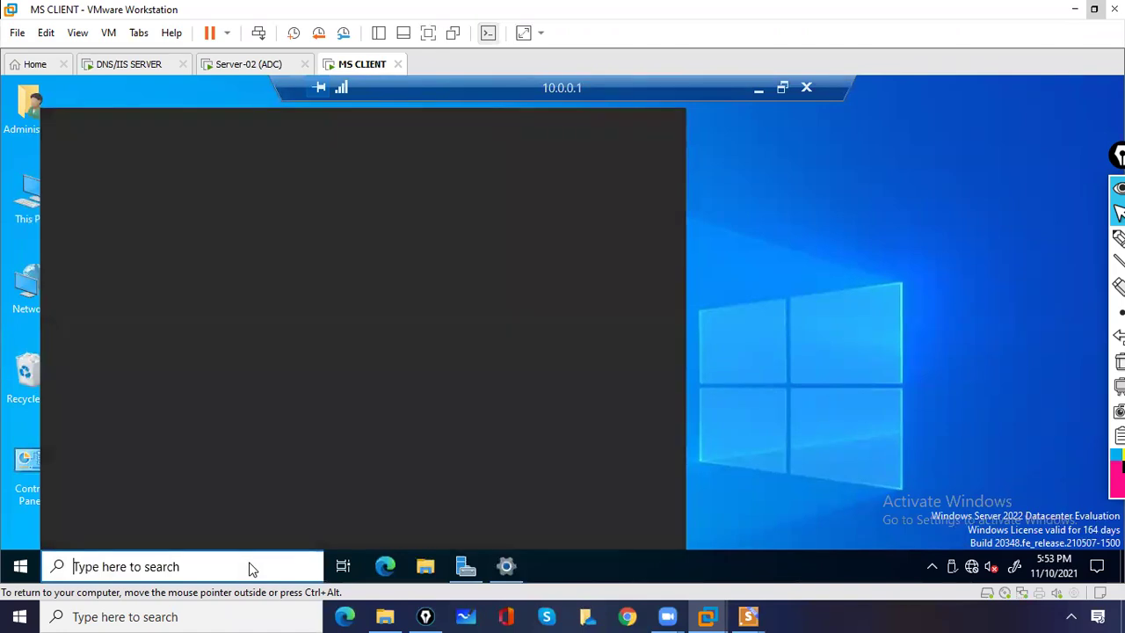
pyautogui.write('d')
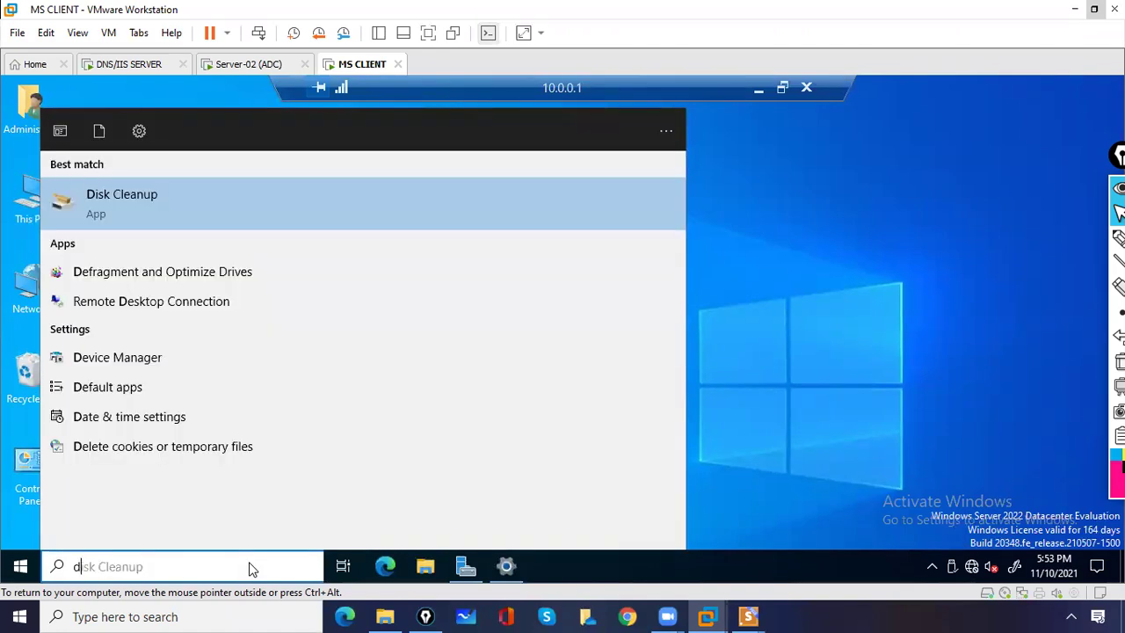
pyautogui.write('sa')
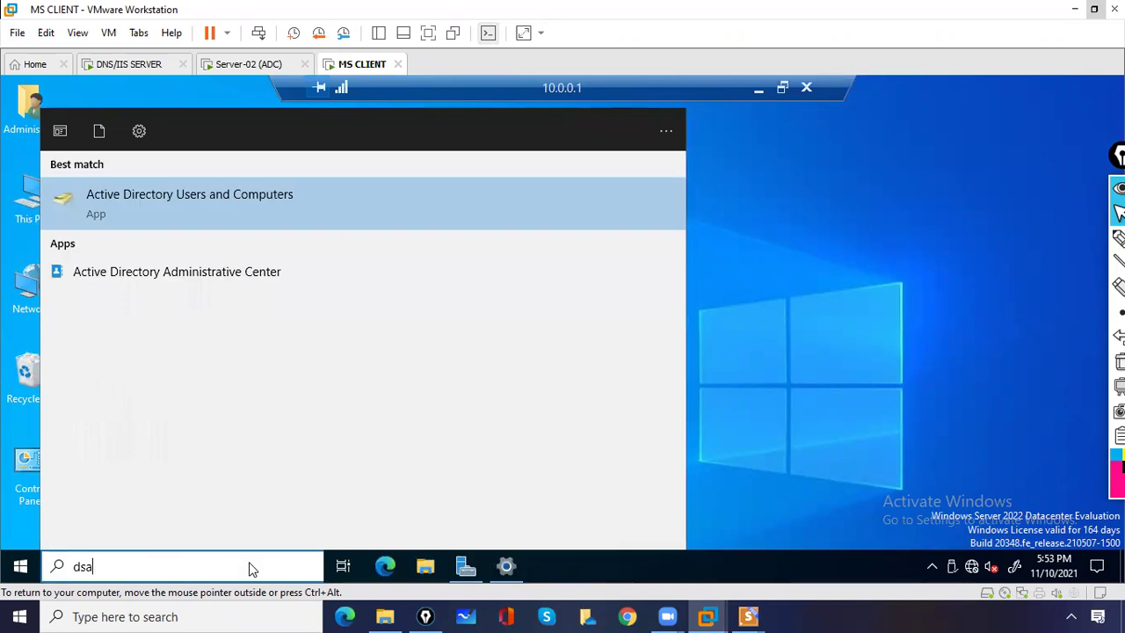
pyautogui.click(187, 211)
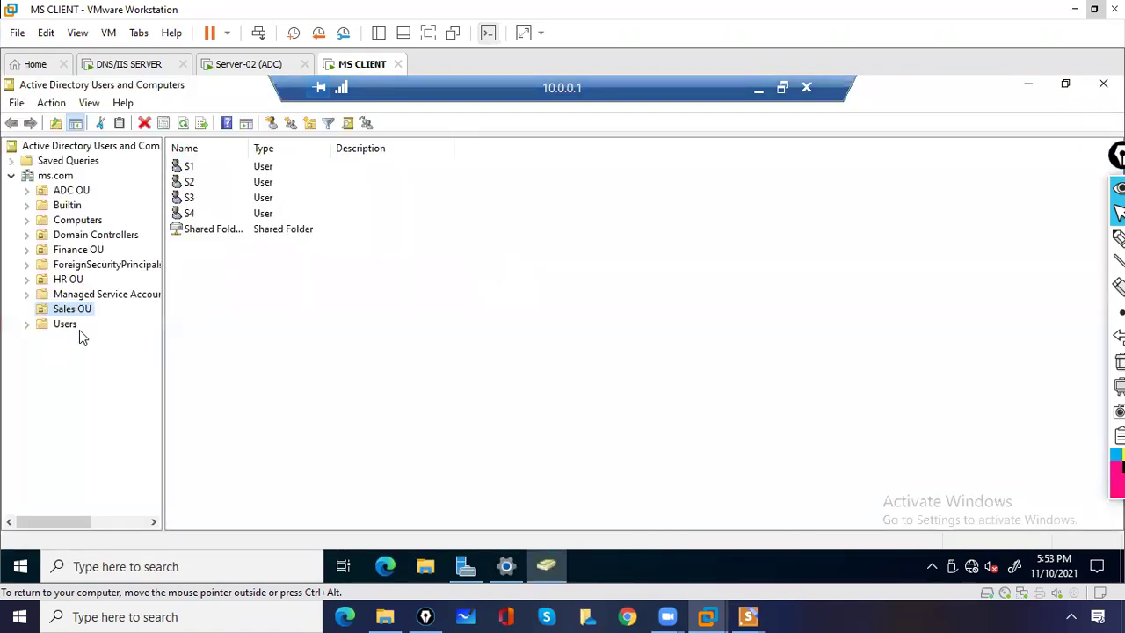
pyautogui.click(63, 177)
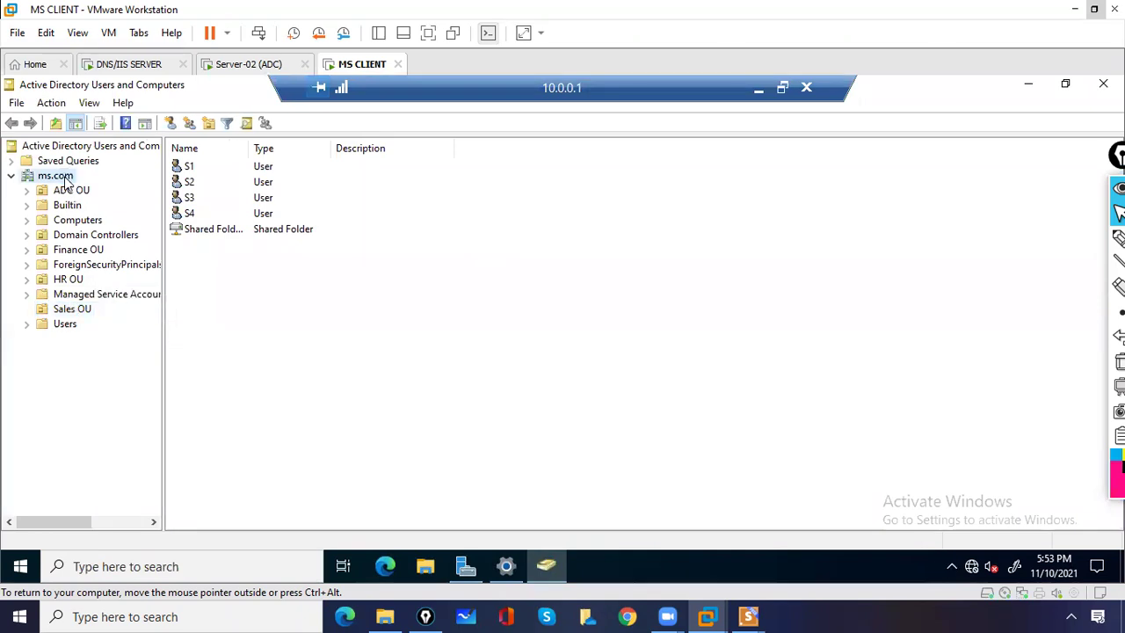
pyautogui.click(67, 324)
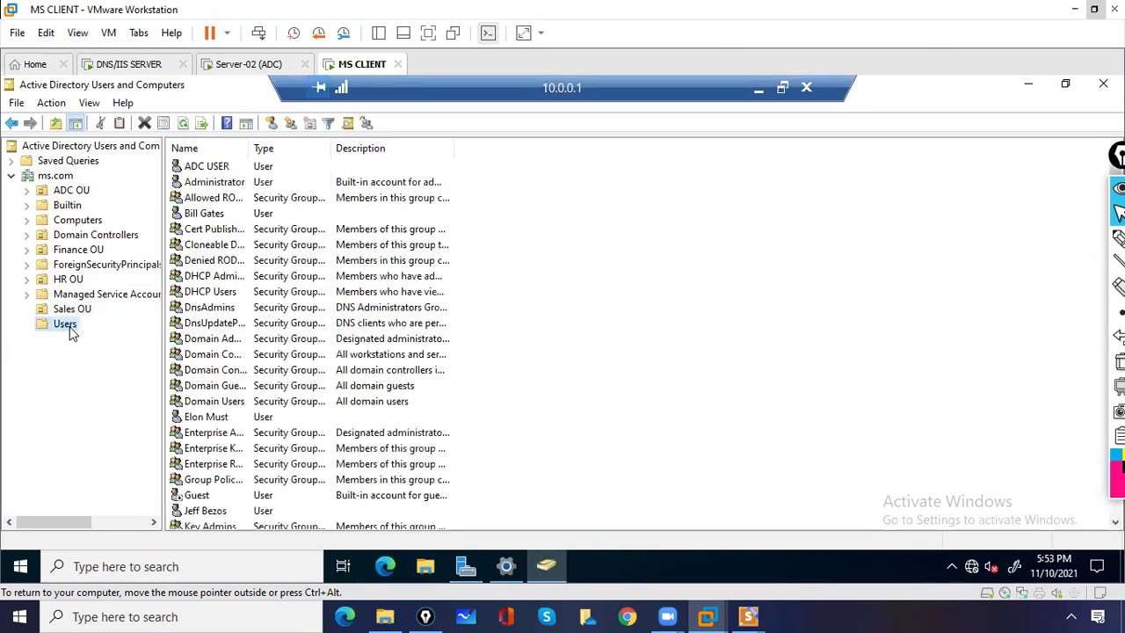
pyautogui.rightClick(469, 347)
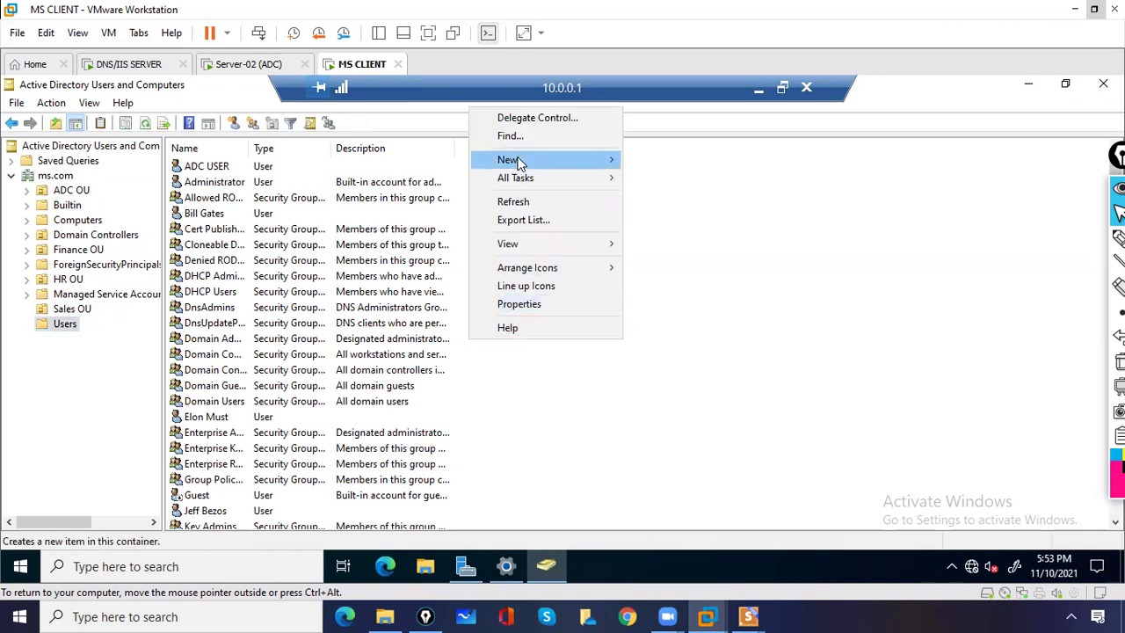
# - Start a new user in Users with full name 'remote user' and its logon name
pyautogui.moveTo(510, 159)
pyautogui.click(667, 345)
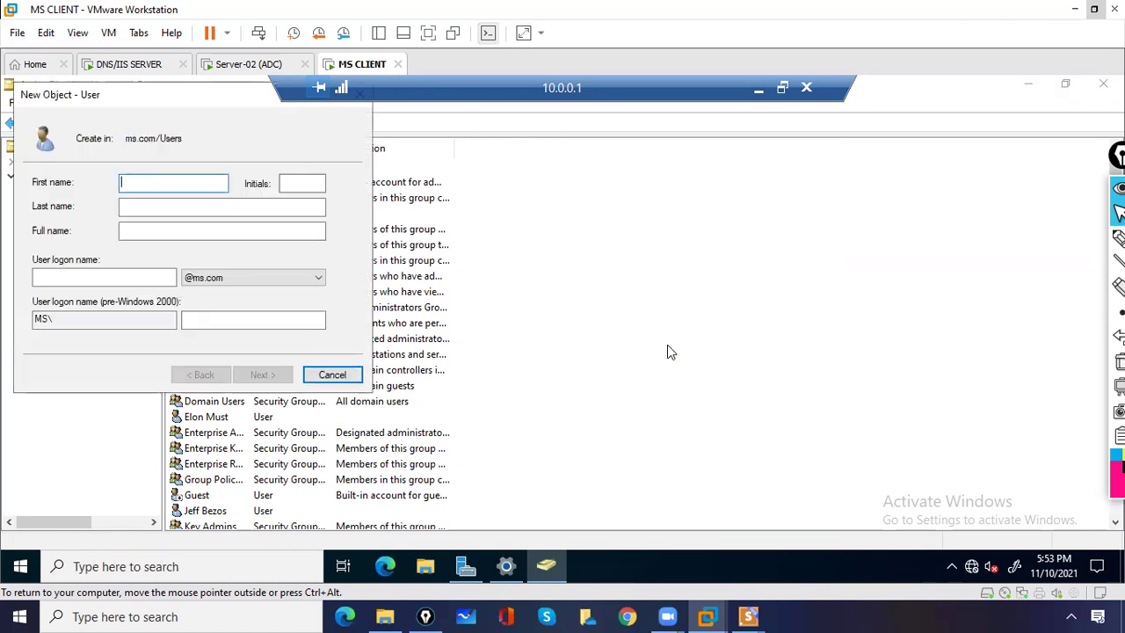
pyautogui.write('remote ')
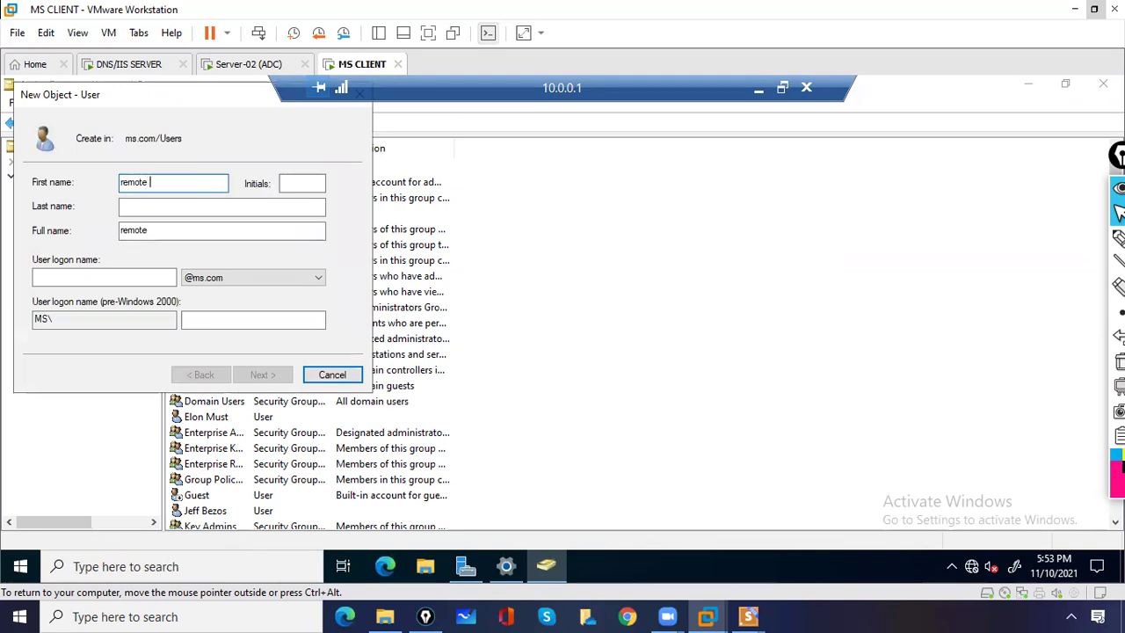
pyautogui.write('user')
pyautogui.press('Tab')
pyautogui.press('Tab')
pyautogui.press('Tab')
pyautogui.press('Tab')
pyautogui.write('r')
pyautogui.press('BackSpace')
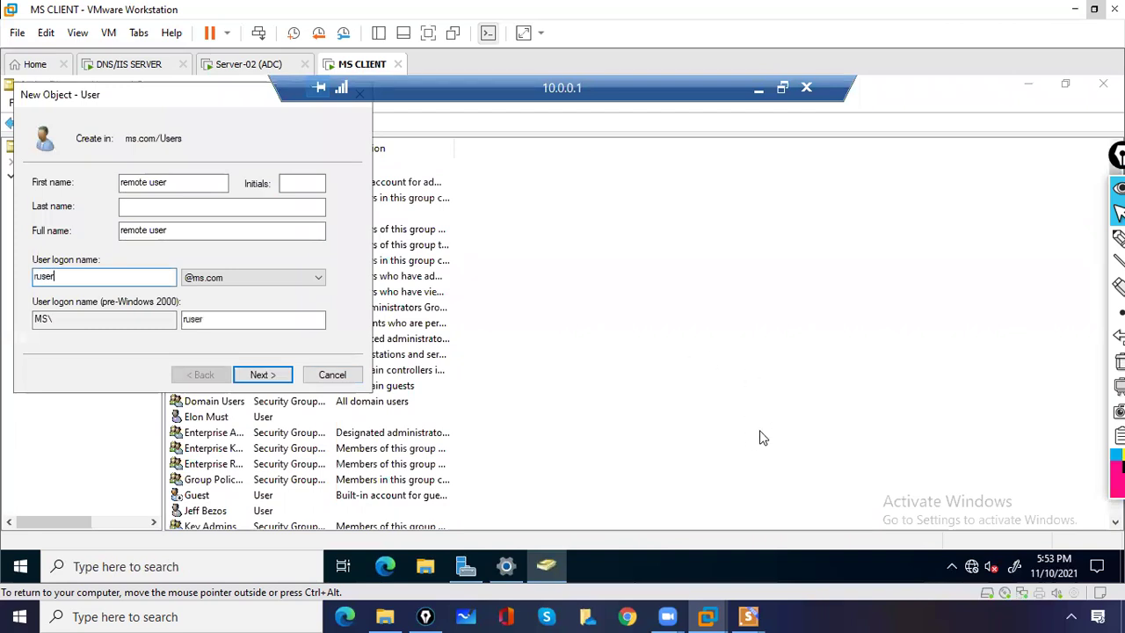
# - Give the account a password with no change at next logon and never expiring, then finish
pyautogui.click(262, 378)
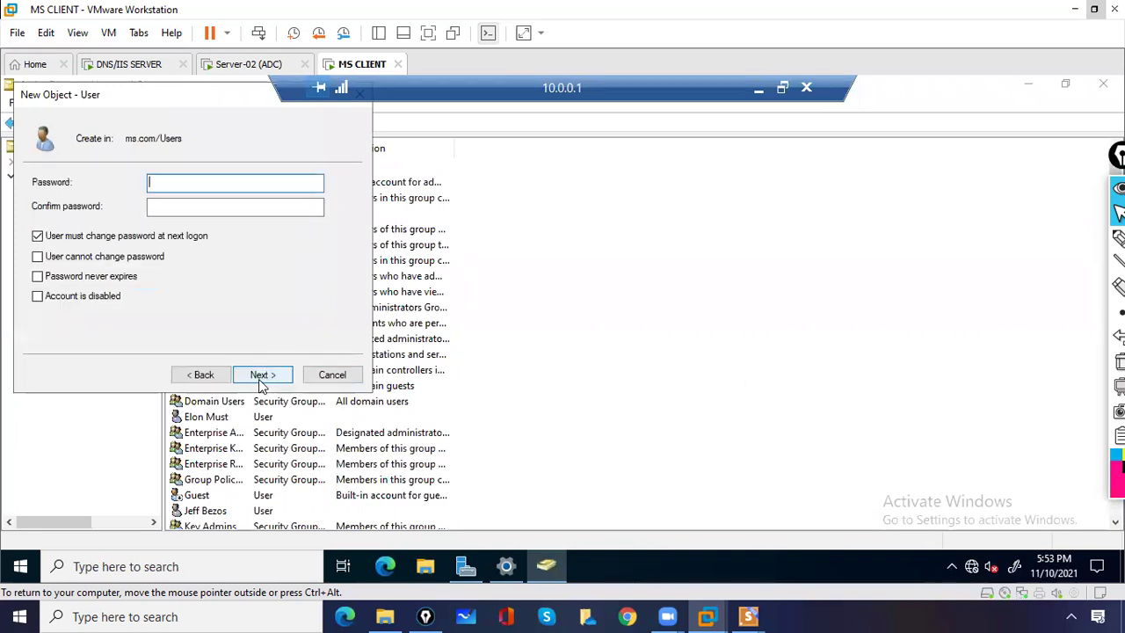
pyautogui.click(58, 239)
pyautogui.click(55, 276)
pyautogui.click(172, 184)
pyautogui.write('P')
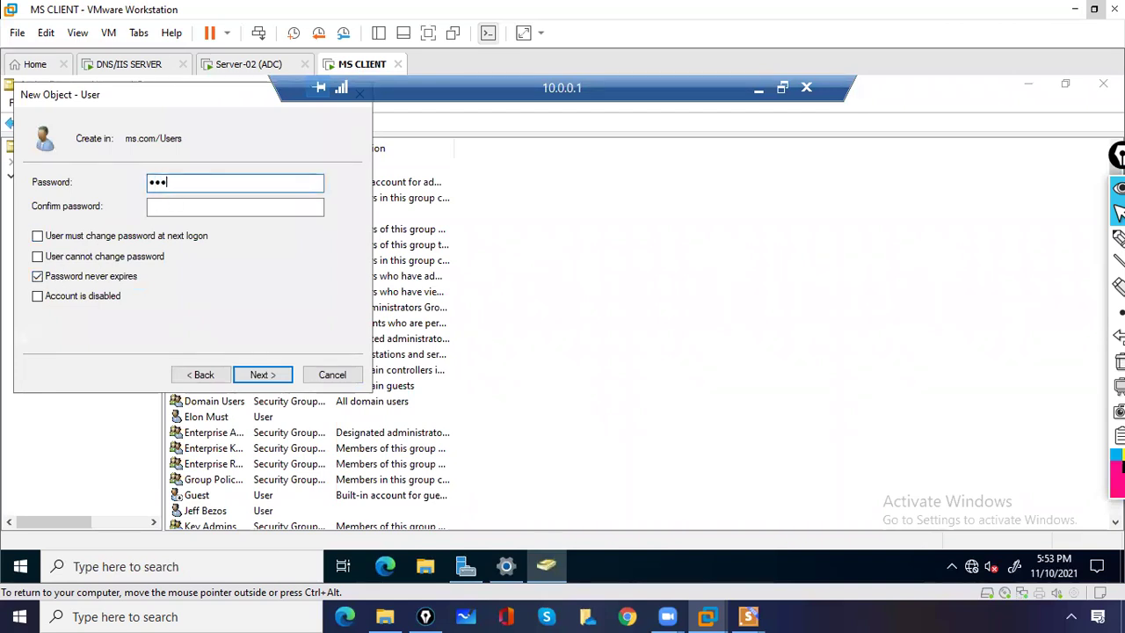
pyautogui.press('Tab')
pyautogui.write('Pa')
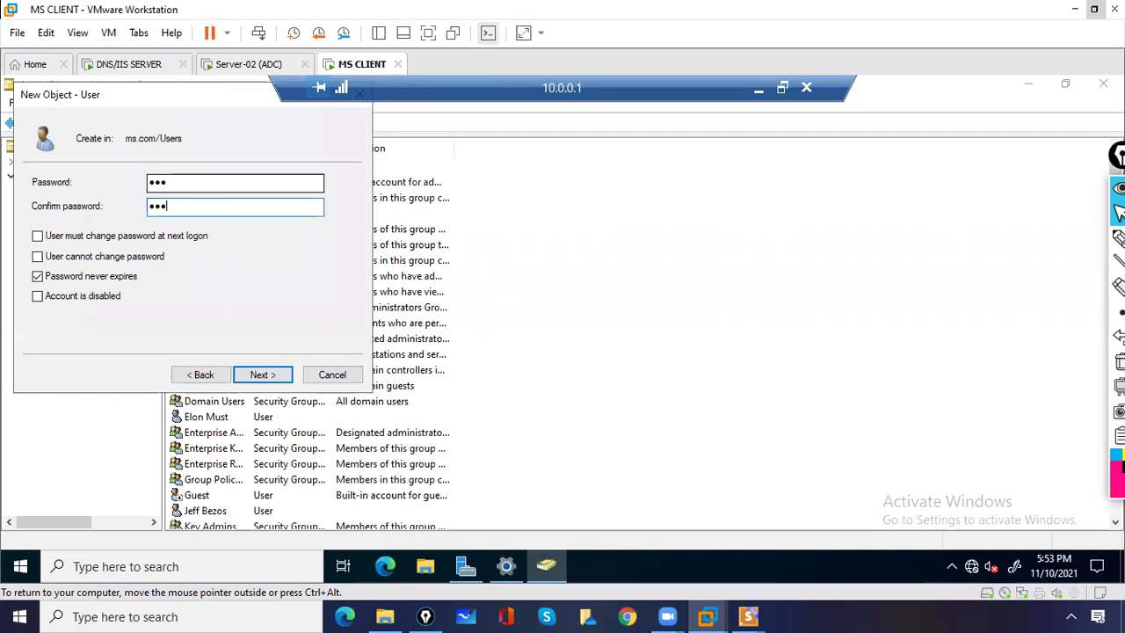
pyautogui.click(261, 374)
pyautogui.click(261, 374)
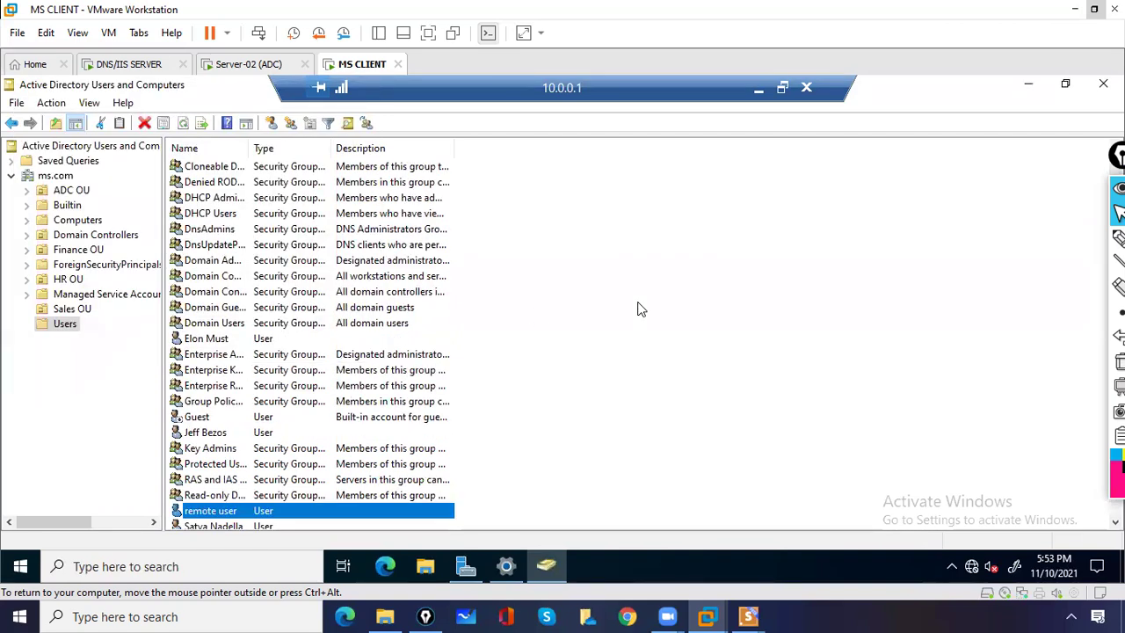
pyautogui.click(639, 309)
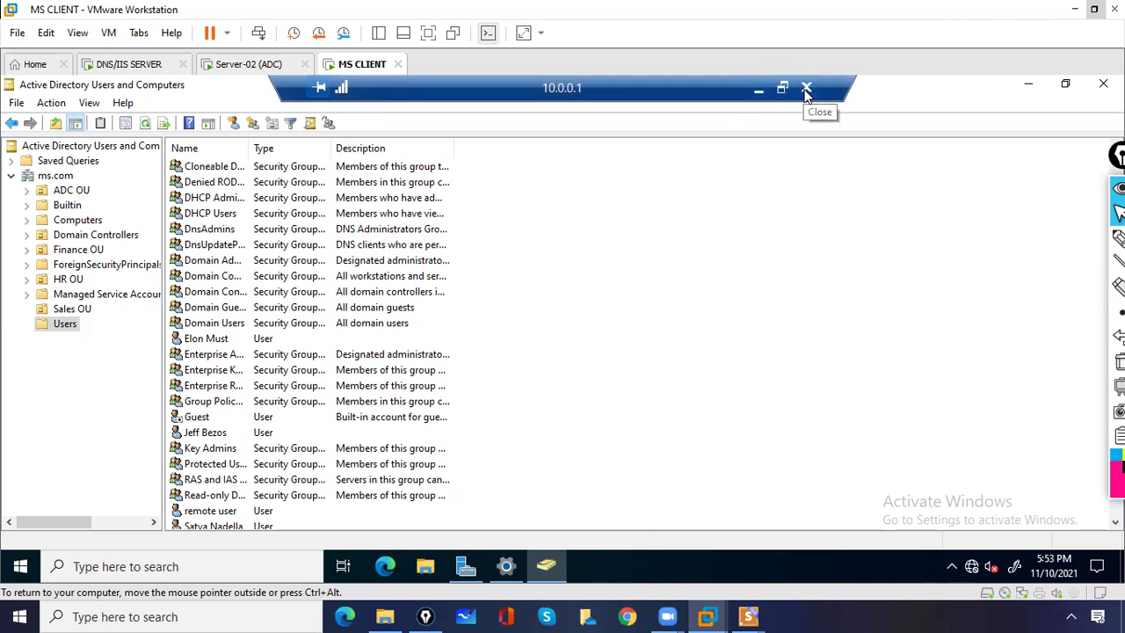
# - Disconnect the 10.0.0.1 session via Start's Shut down or sign out options
pyautogui.click(22, 570)
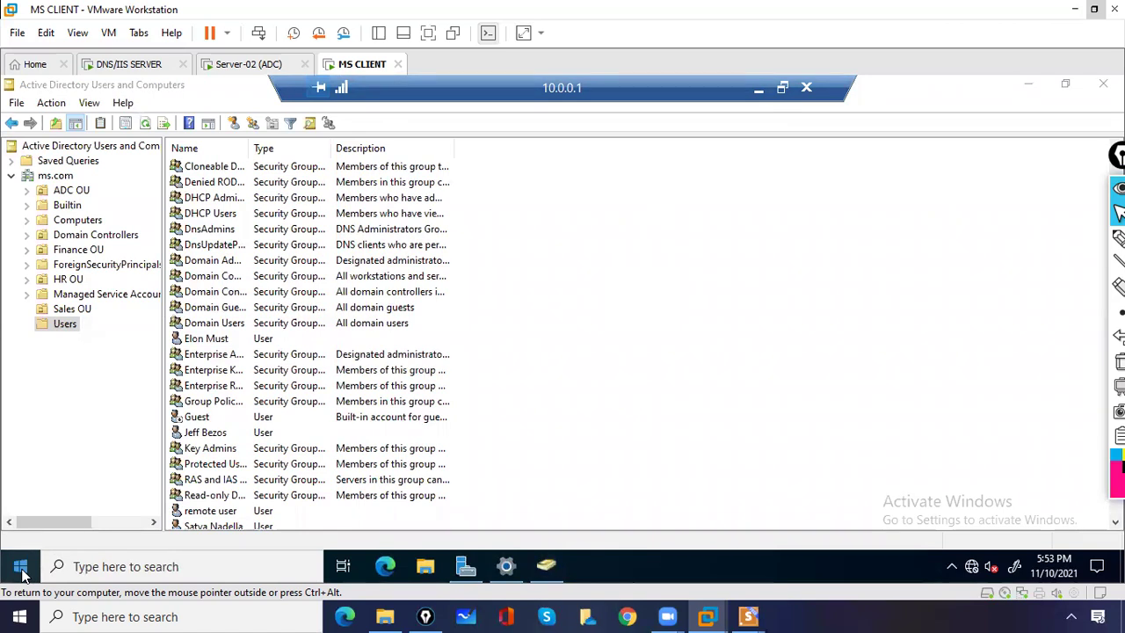
pyautogui.rightClick(21, 569)
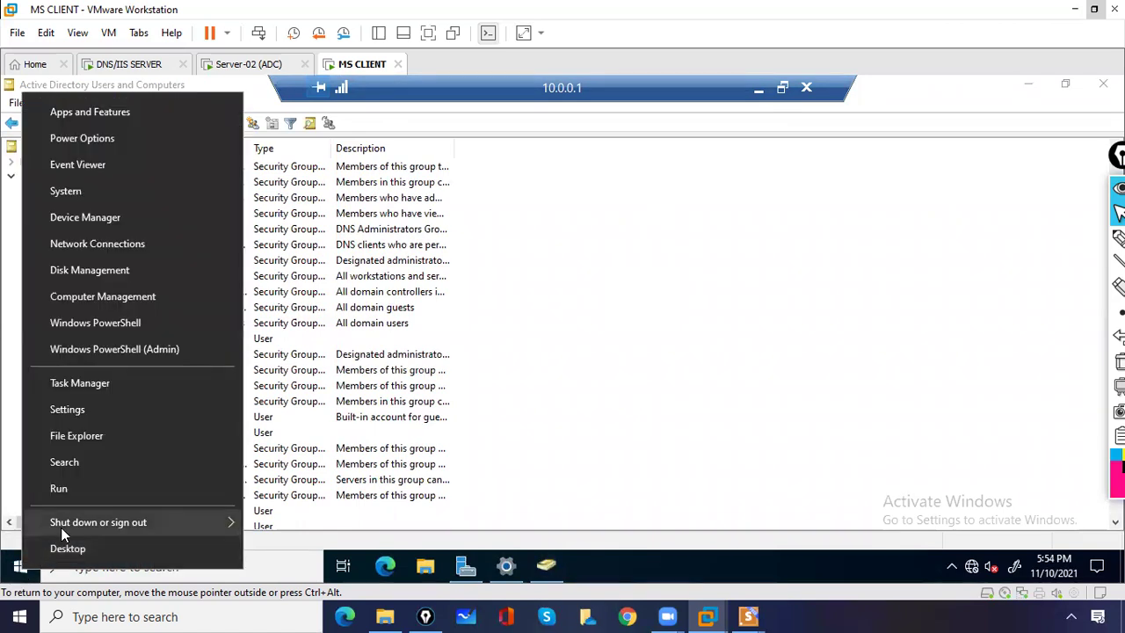
pyautogui.moveTo(63, 522)
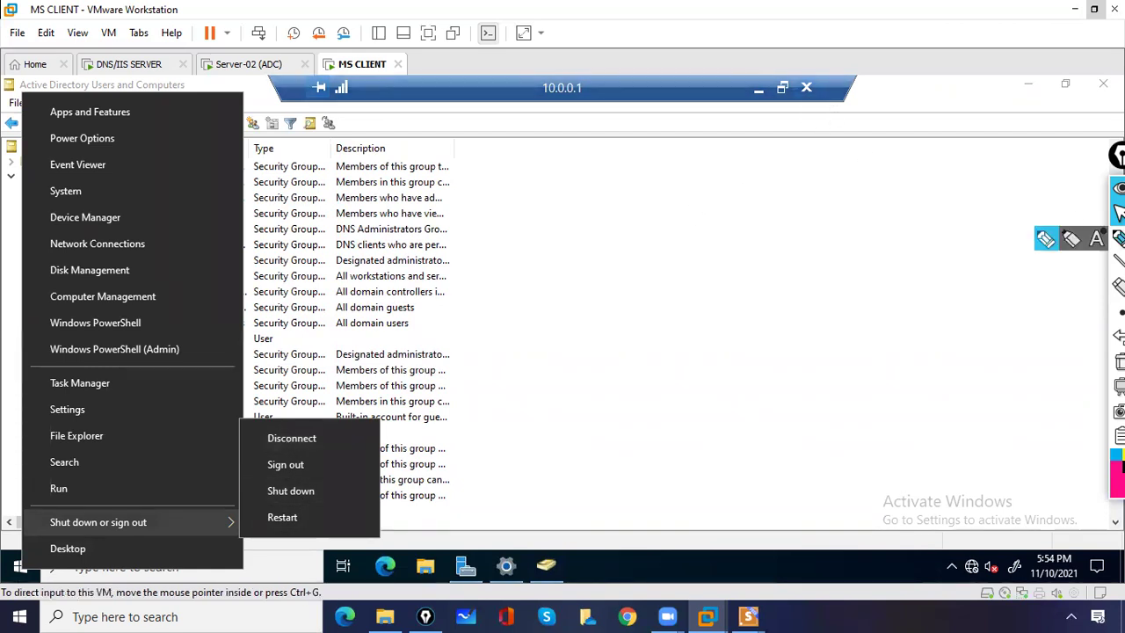
pyautogui.moveTo(798, 91); pyautogui.dragTo(802, 76)
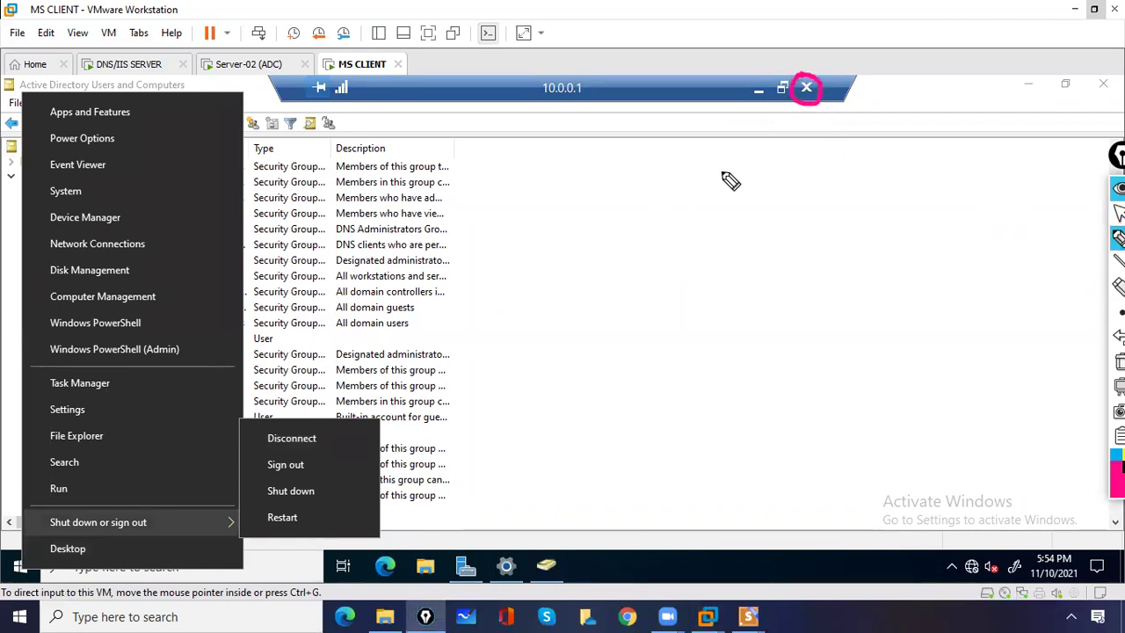
pyautogui.click(1119, 361)
pyautogui.click(1119, 213)
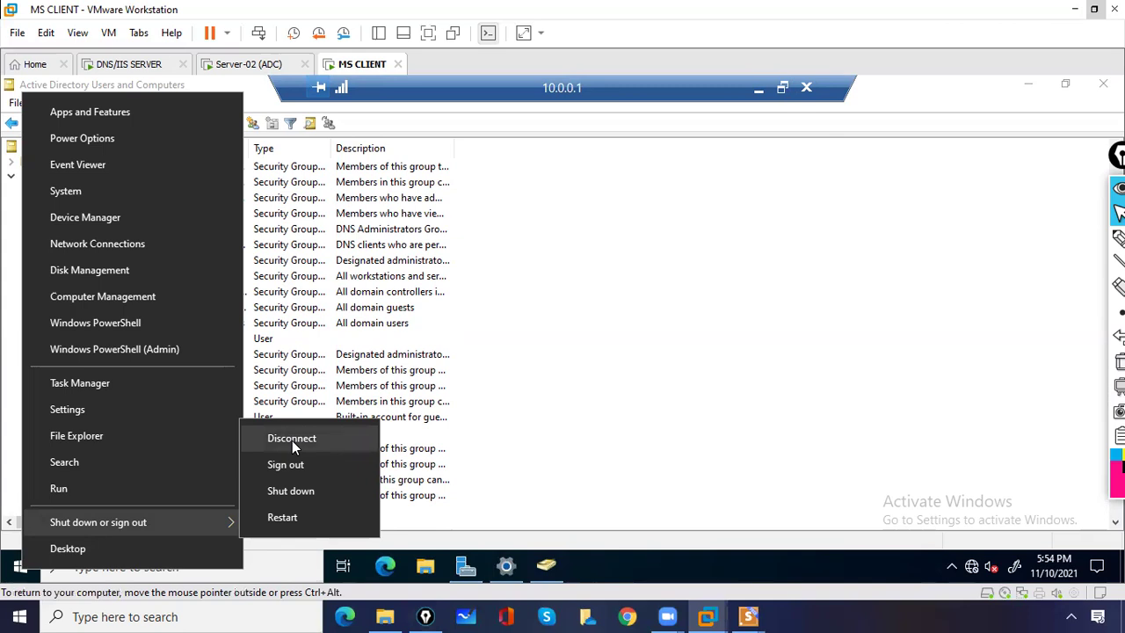
pyautogui.click(292, 439)
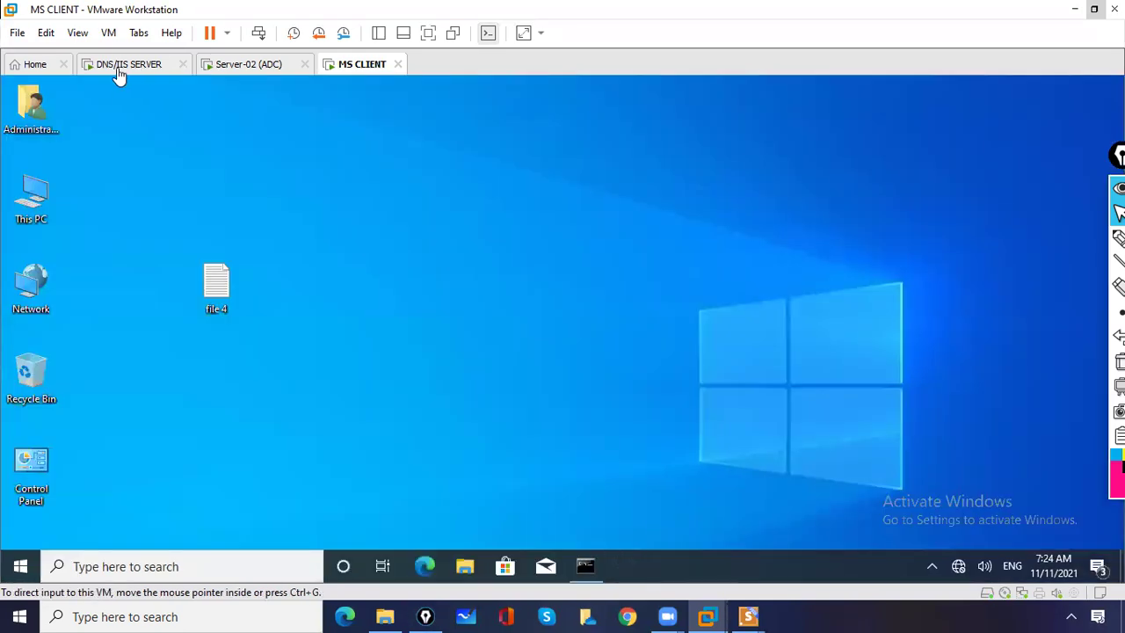
# - Sign in to DNS/IIS SERVER as administrator and select the new remote user in ADUC's Users list
pyautogui.click(119, 70)
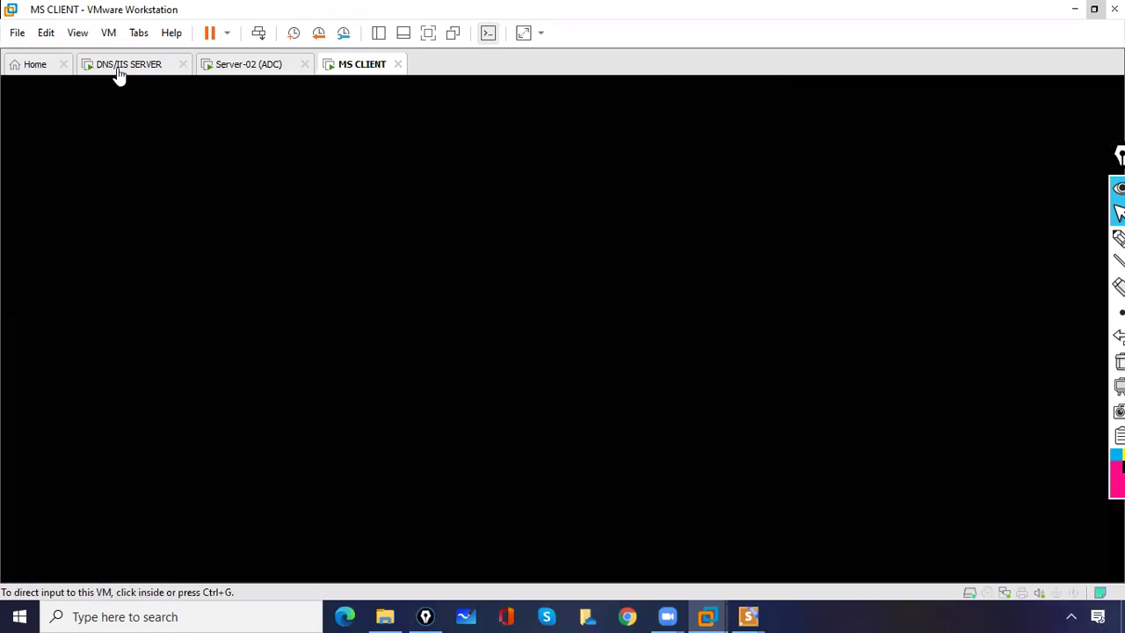
pyautogui.click(258, 35)
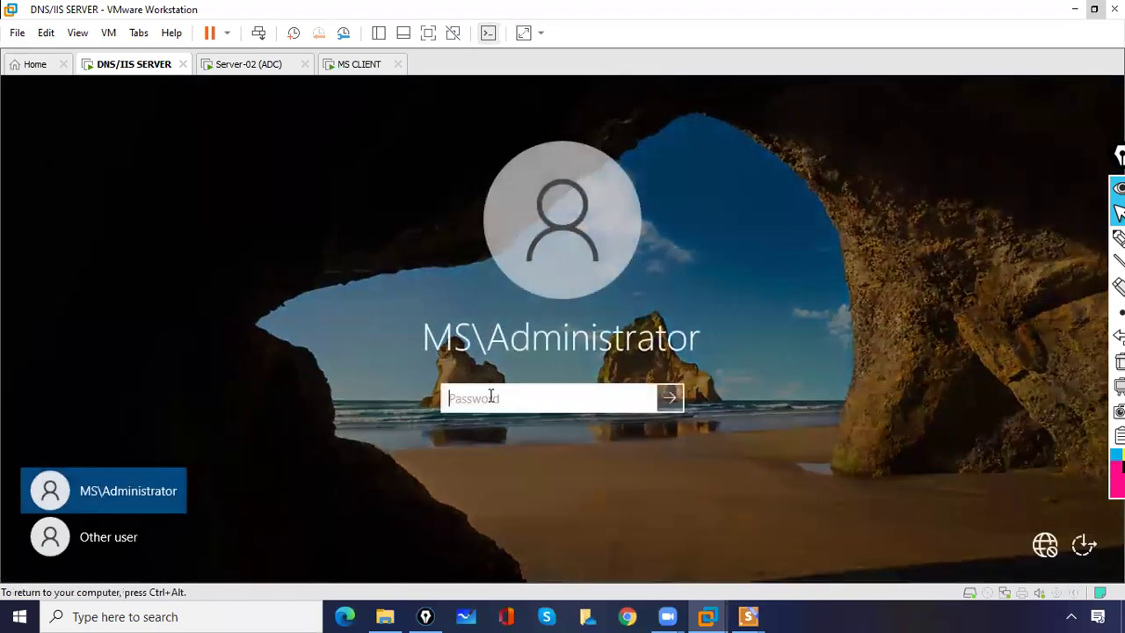
pyautogui.write('1234')
pyautogui.press('Return')
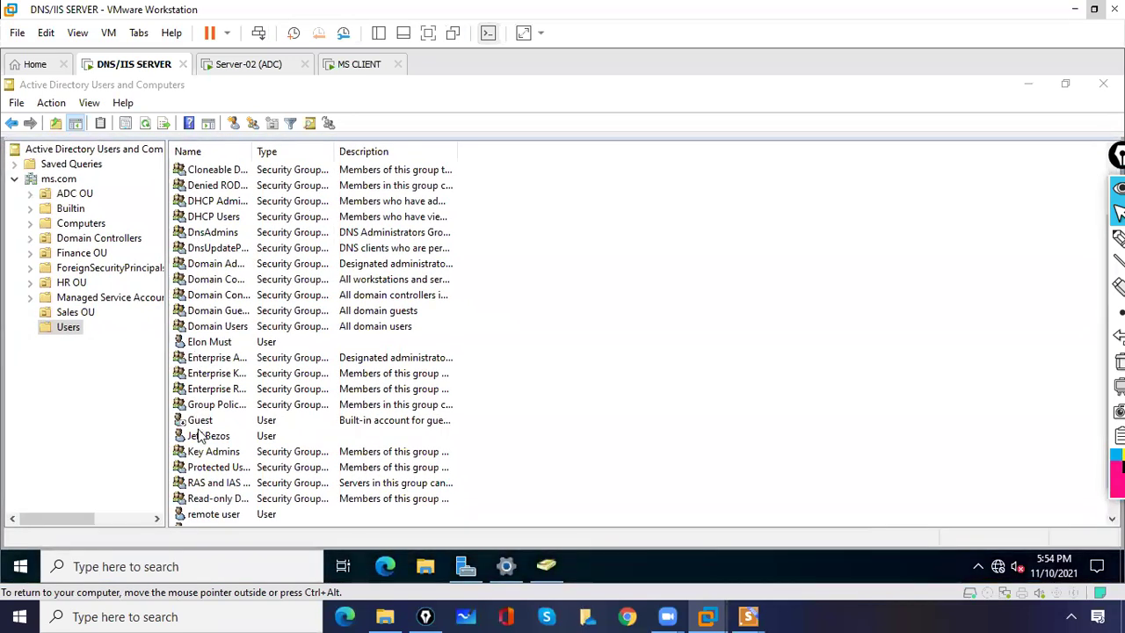
pyautogui.click(196, 422)
pyautogui.click(197, 516)
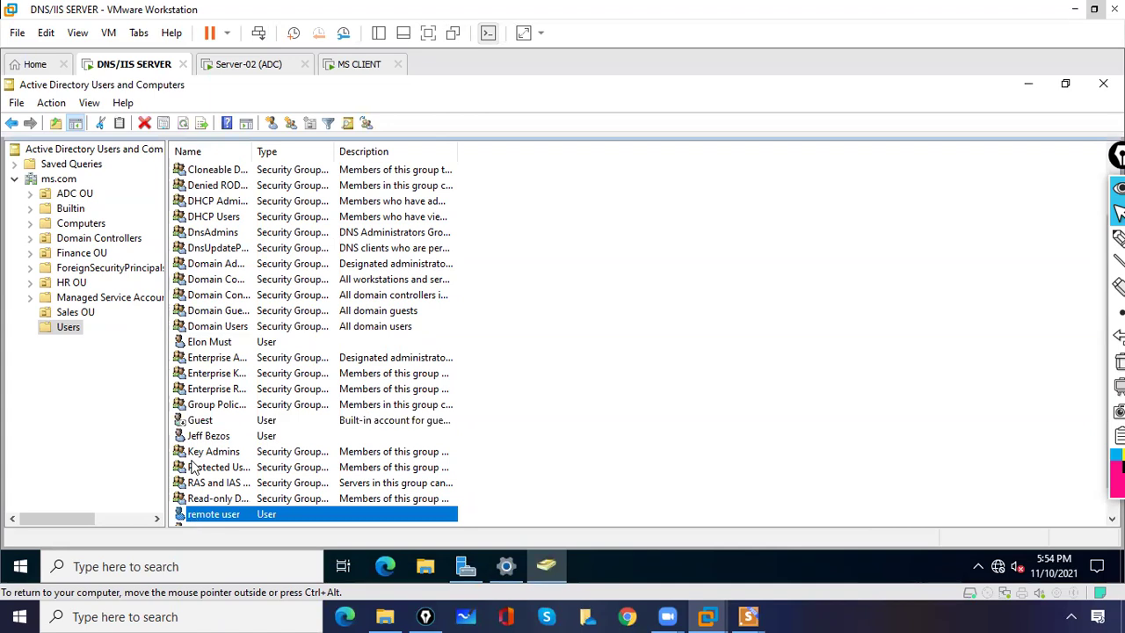